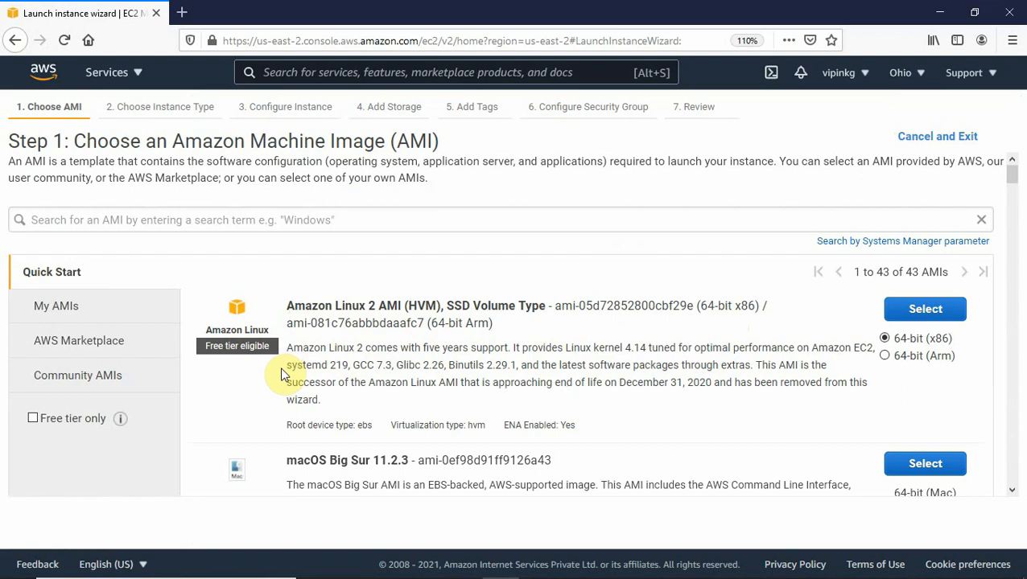
# Step: Choose the Amazon Linux 2 AMI (64-bit x86) with the t2.micro instance type and proceed to the instance details
pyautogui.click(921, 313)
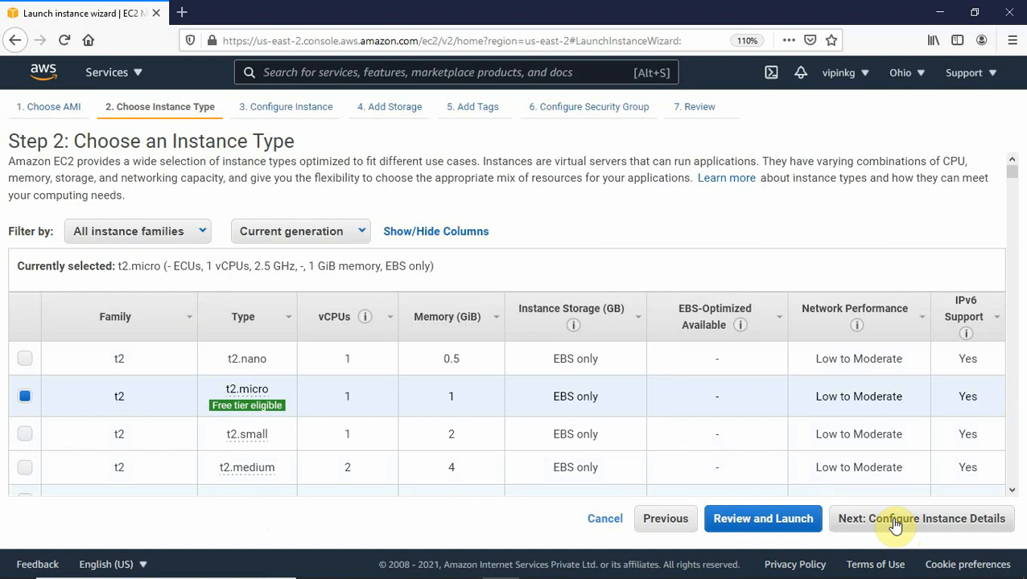
pyautogui.click(895, 524)
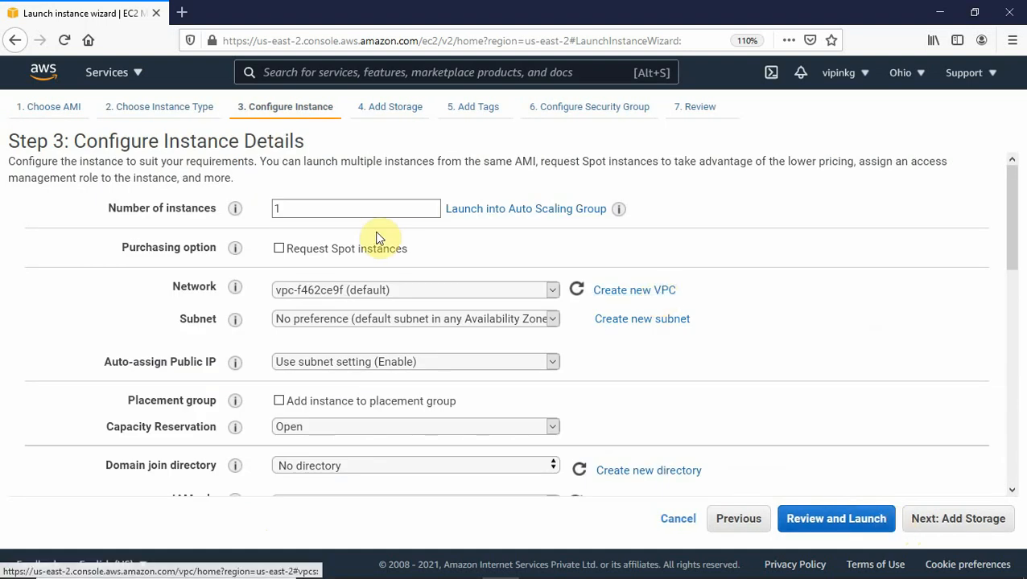
# Step: Set the instance's subnet to subnet-4a479321, the default in us-east-2a
pyautogui.click(285, 215)
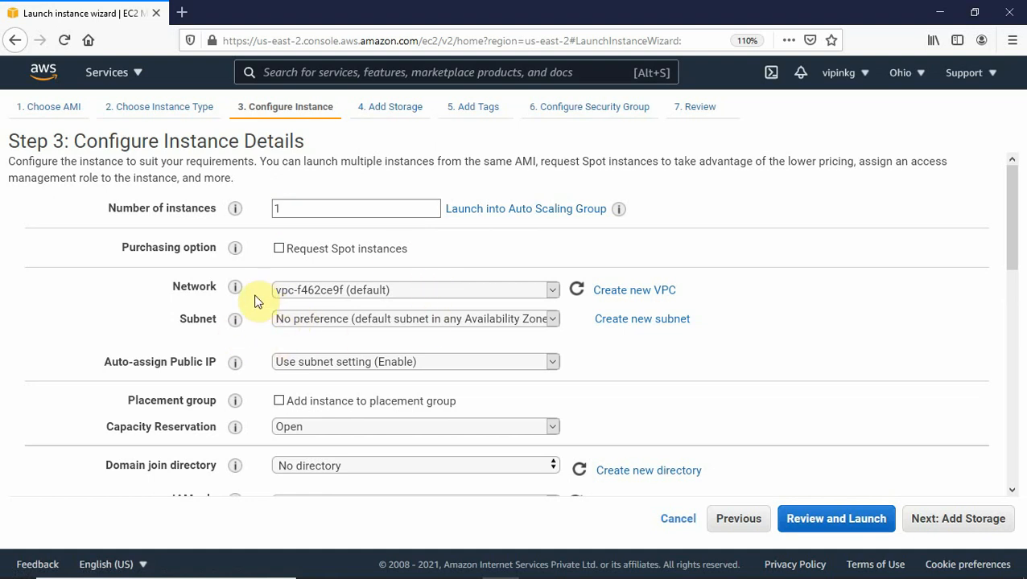
pyautogui.click(550, 320)
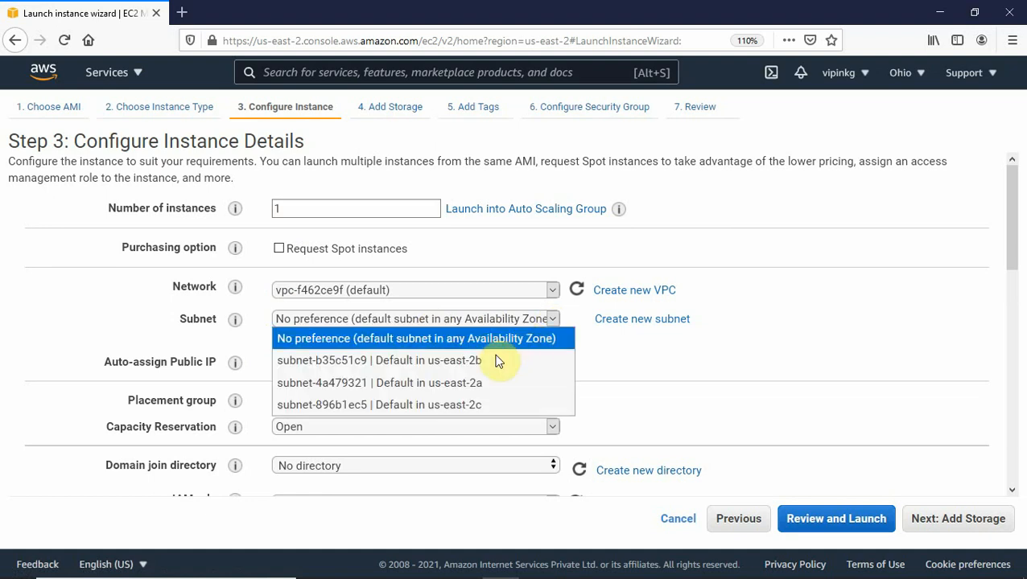
pyautogui.click(473, 385)
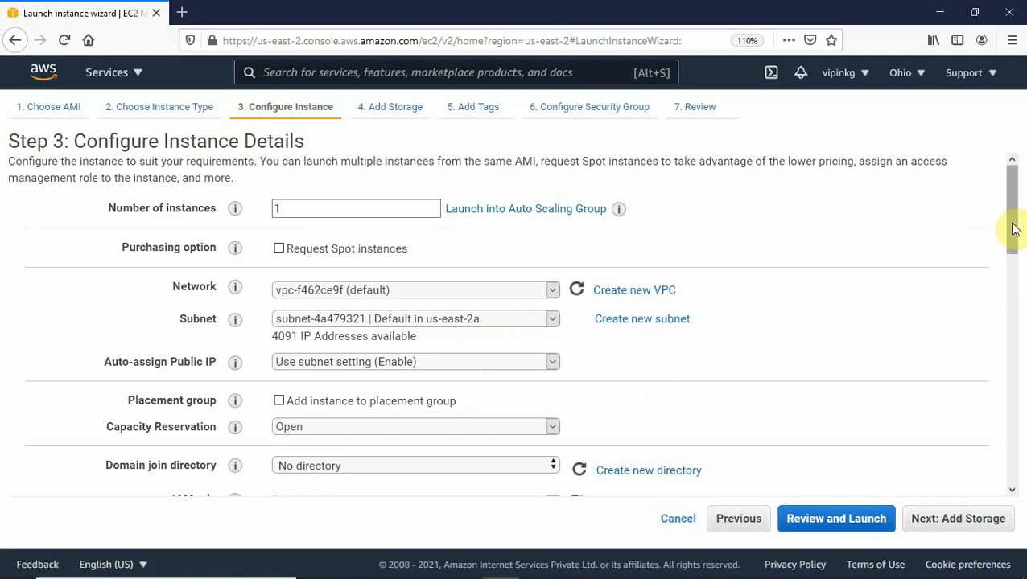
# Step: Go to the User data field under Advanced Details, then switch to WordPad and maximize the elb-aws document
pyautogui.moveTo(1012, 230); pyautogui.dragTo(1010, 481)
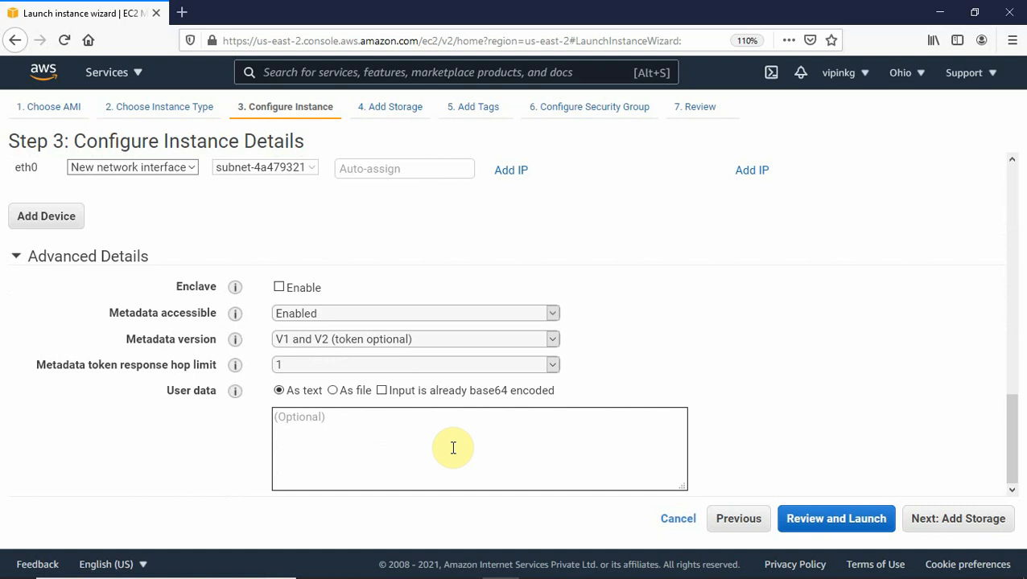
pyautogui.hotkey('alt', 'Tab')
pyautogui.press('Tab')
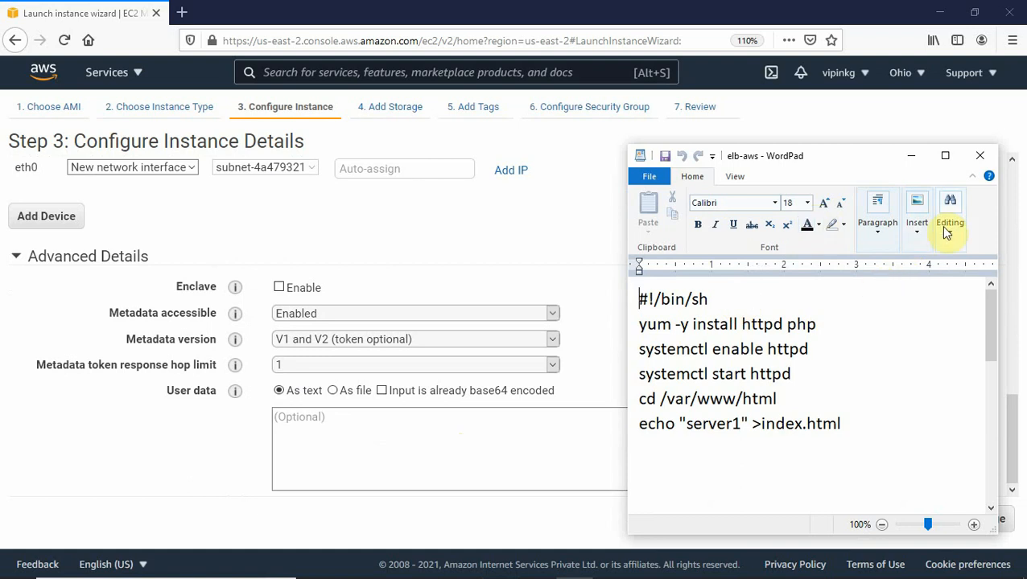
pyautogui.click(943, 157)
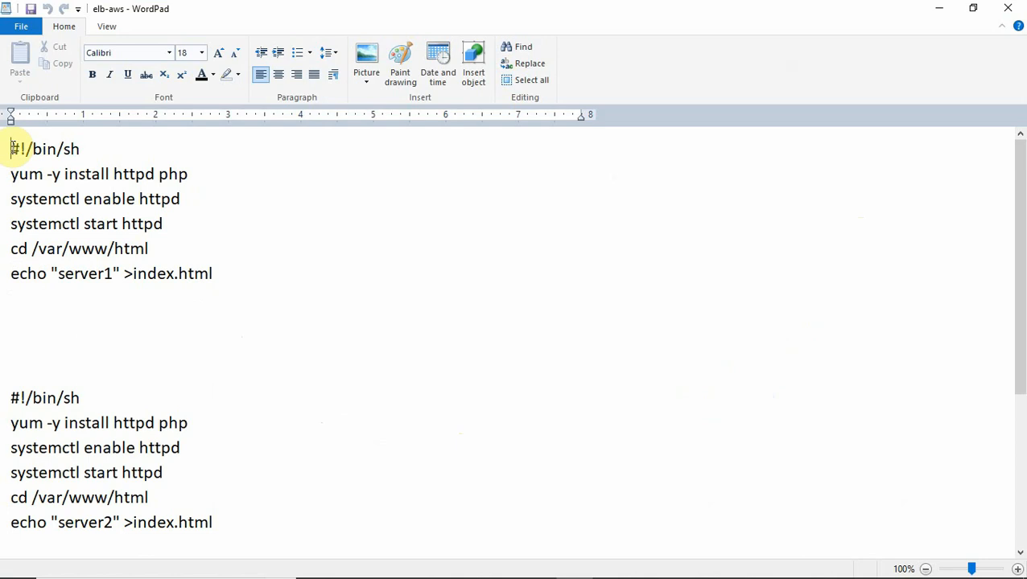
# Step: Copy the first startup script in elb-aws, from #!/bin/sh through the echo "server1" >index.html line
pyautogui.moveTo(10, 147); pyautogui.dragTo(78, 149)
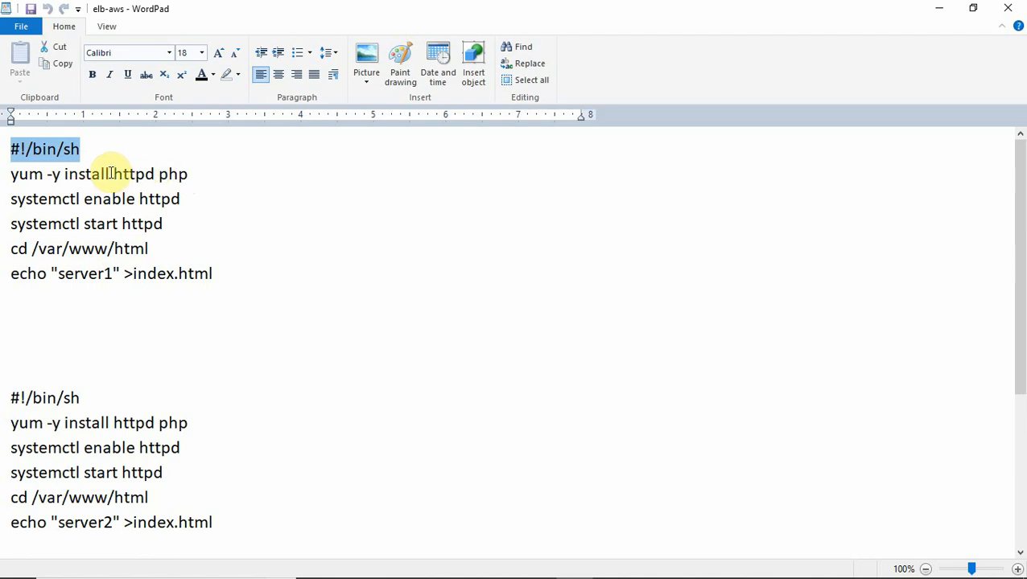
pyautogui.moveTo(113, 173); pyautogui.dragTo(50, 206)
pyautogui.click(215, 220)
pyautogui.click(180, 199)
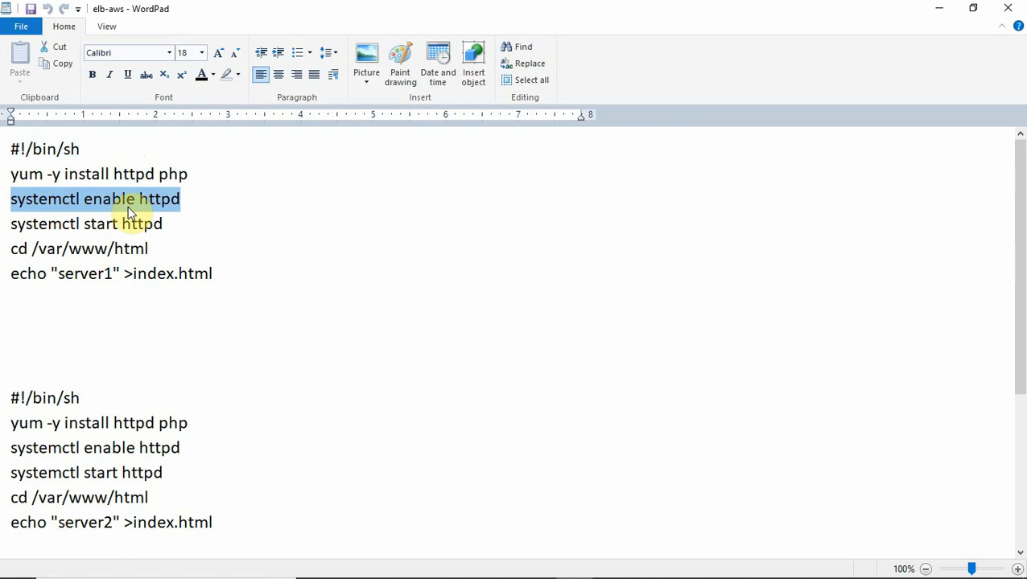
pyautogui.click(163, 207)
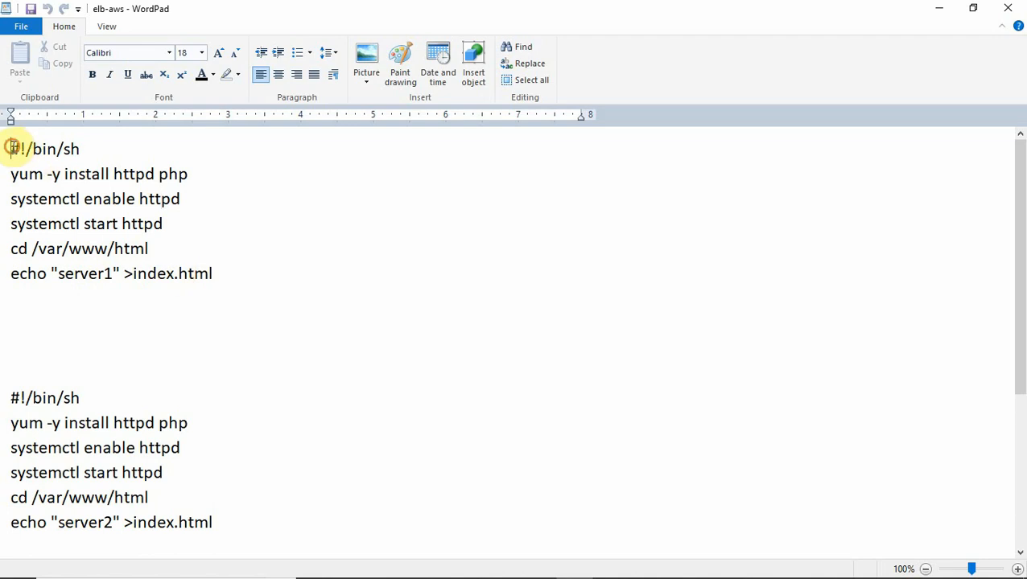
pyautogui.moveTo(11, 147); pyautogui.dragTo(239, 280)
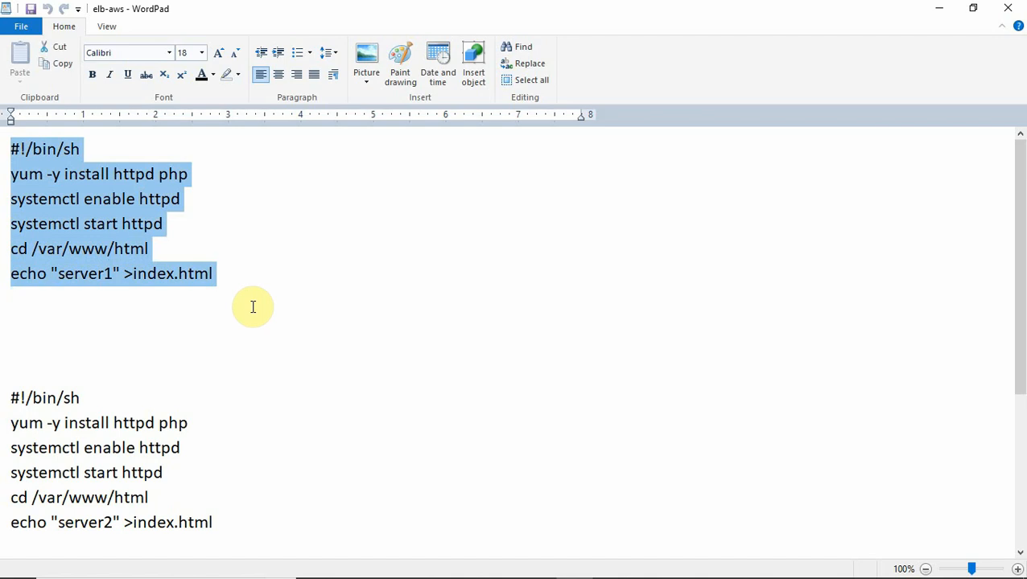
pyautogui.hotkey('ctrl', 'c')
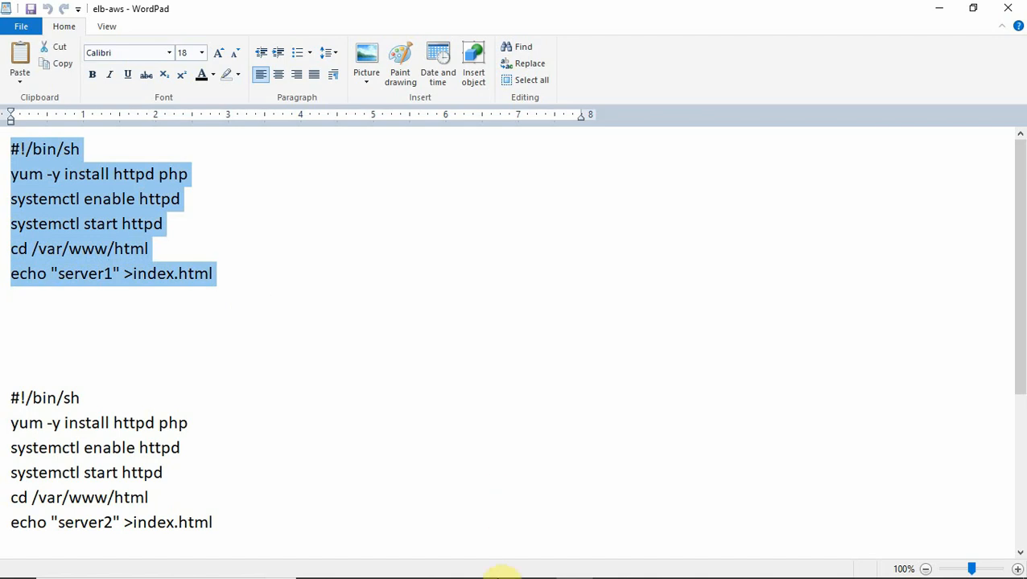
# Step: Switch back to the browser, paste the server1 script into the instance's User data as text, and proceed to storage
pyautogui.hotkey('alt', 'Tab')
pyautogui.click(544, 319)
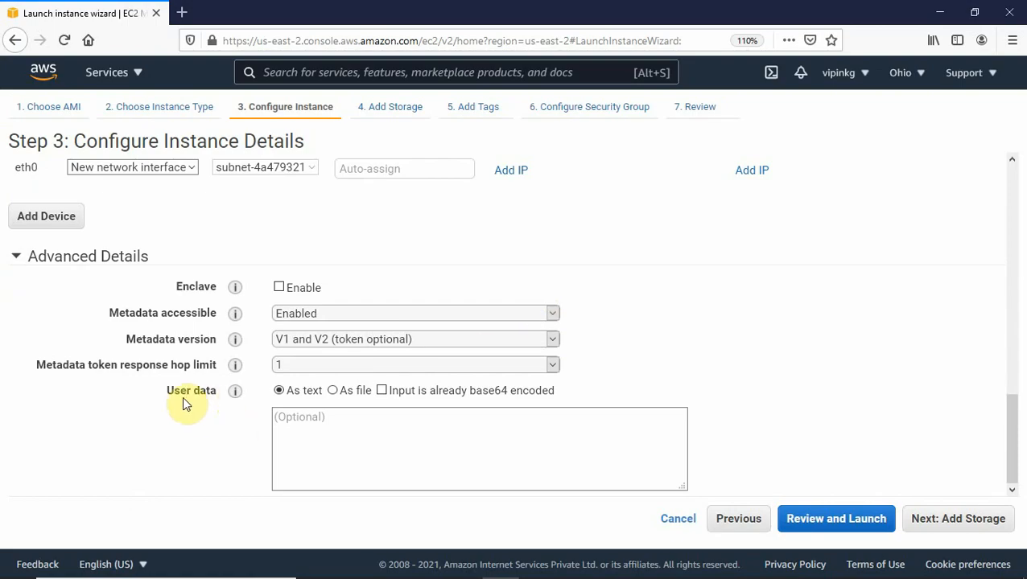
pyautogui.click(318, 420)
pyautogui.click(301, 418)
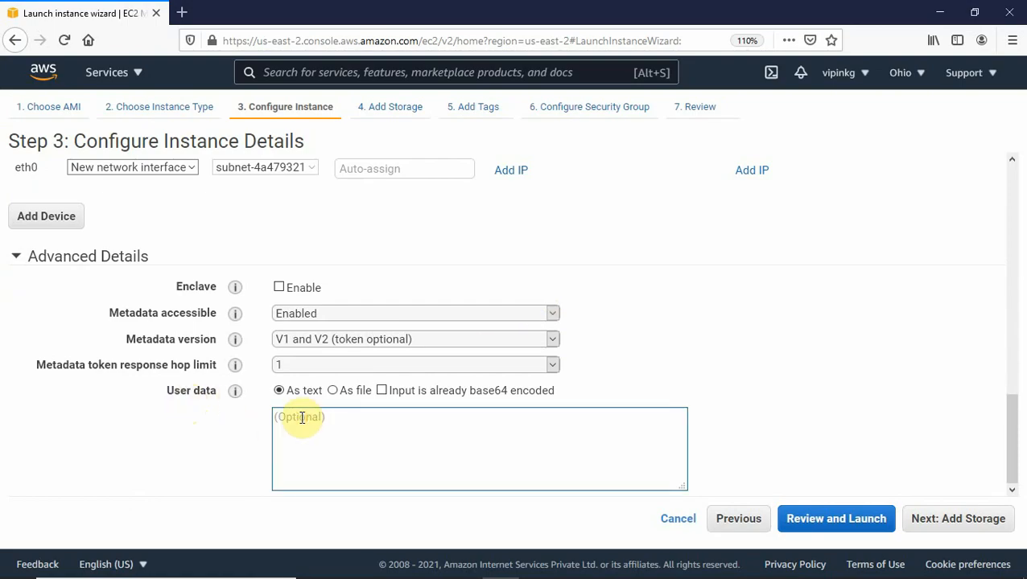
pyautogui.hotkey('ctrl', 'v')
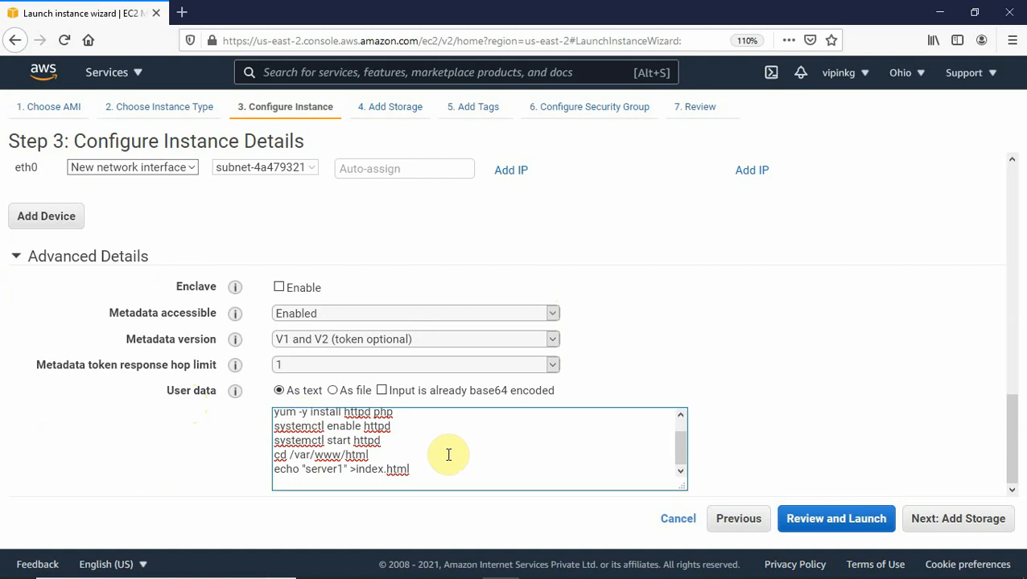
pyautogui.press('Return')
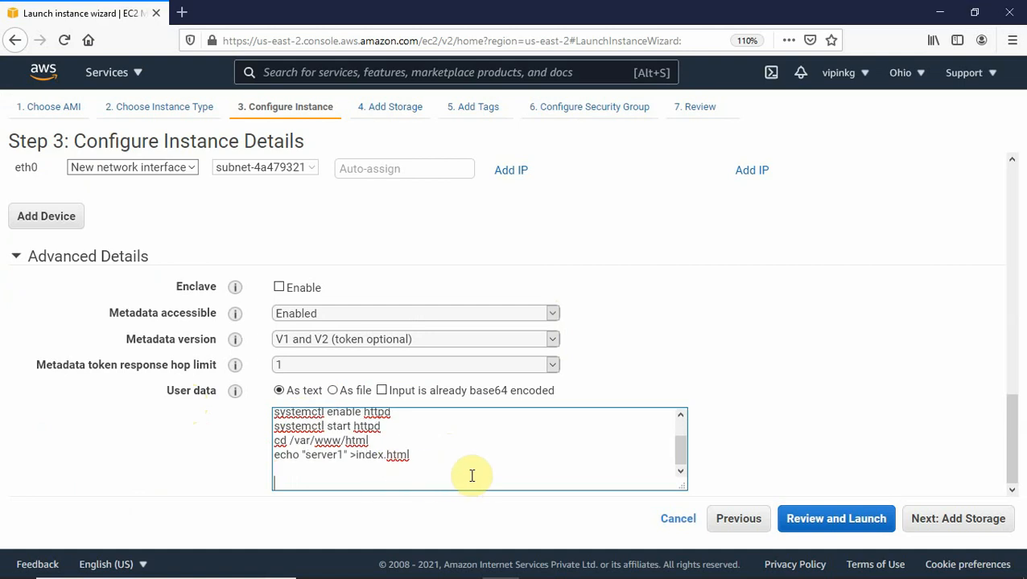
pyautogui.press('BackSpace')
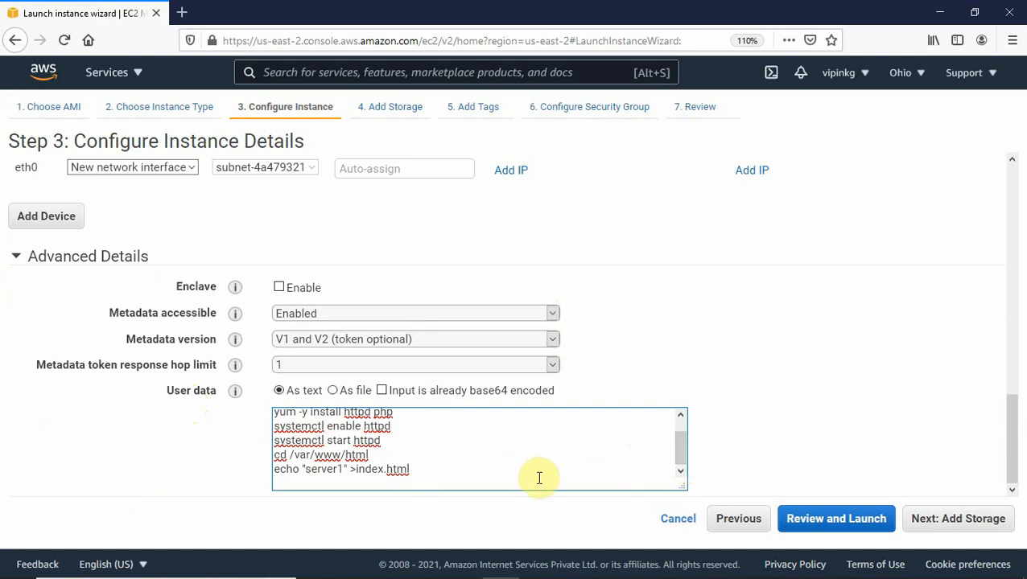
pyautogui.click(948, 525)
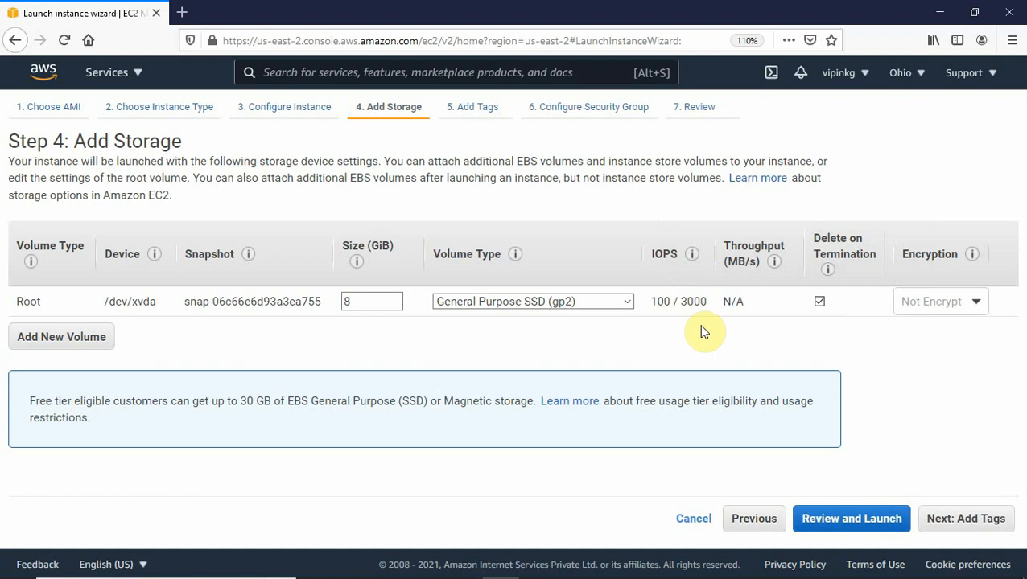
# Step: Keep the default storage and add one tag with key Name and value Webserver1, and proceed to the security group
pyautogui.click(970, 521)
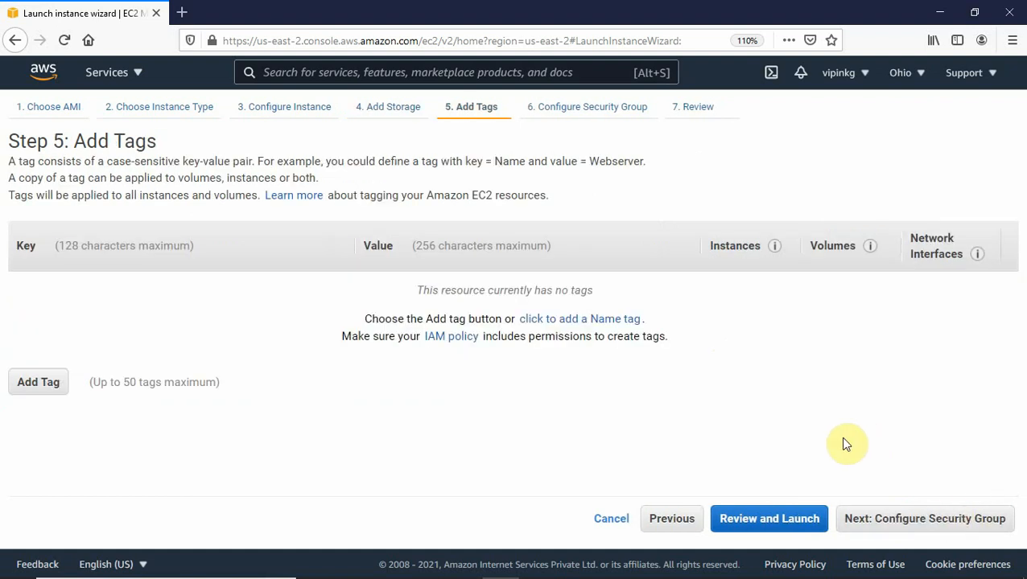
pyautogui.click(55, 385)
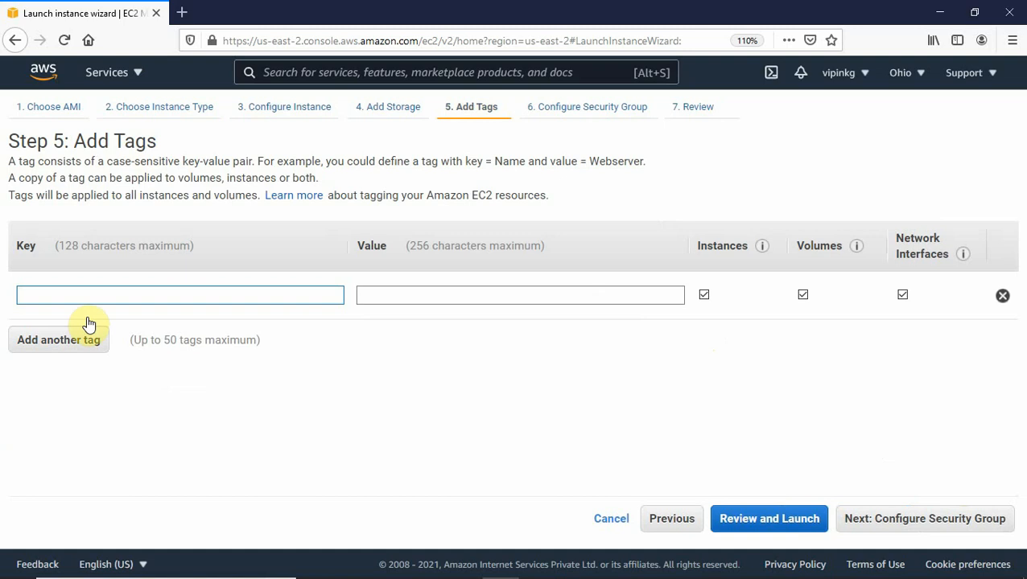
pyautogui.click(105, 296)
pyautogui.write('N')
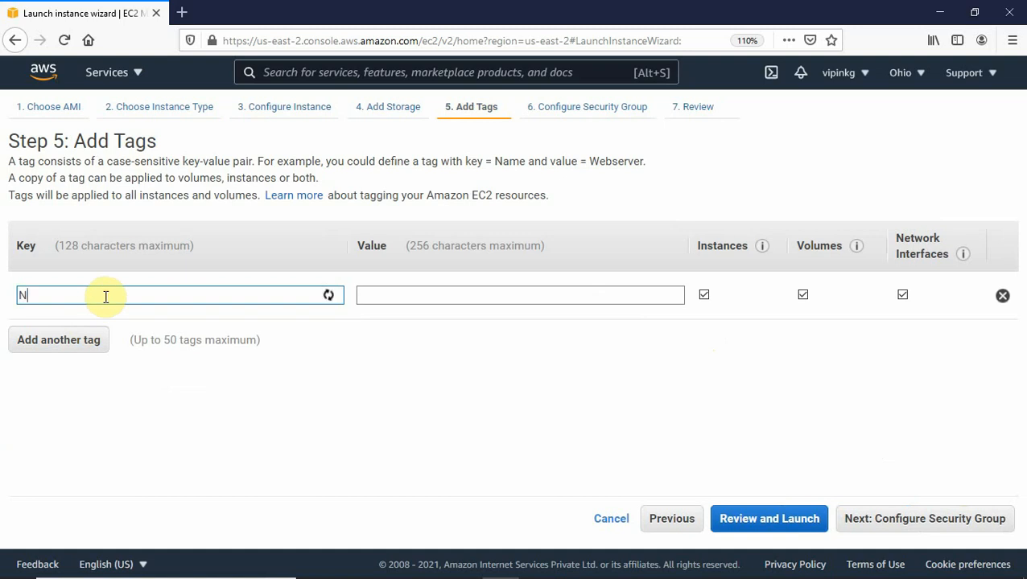
pyautogui.write('ame')
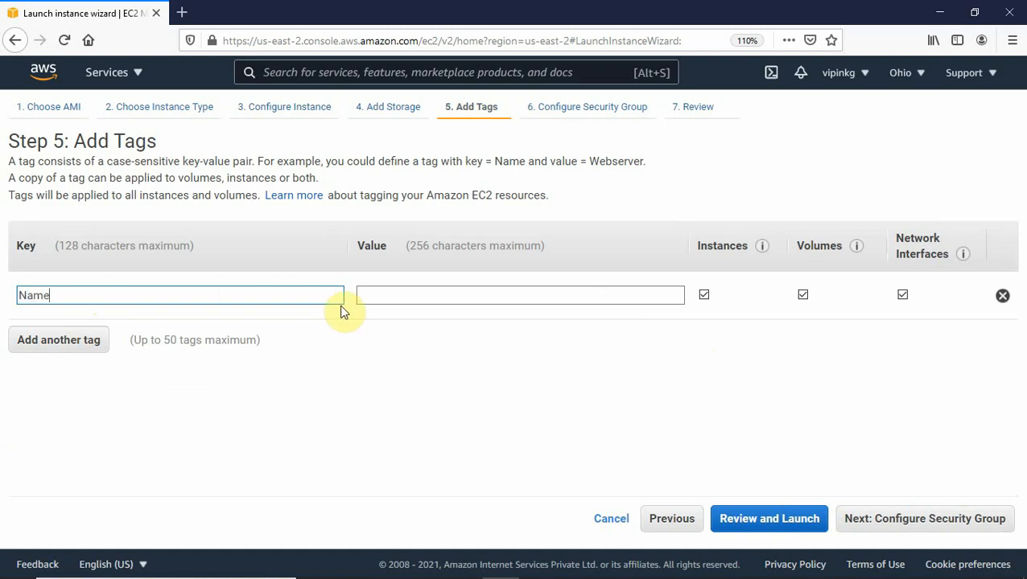
pyautogui.click(375, 298)
pyautogui.write('We')
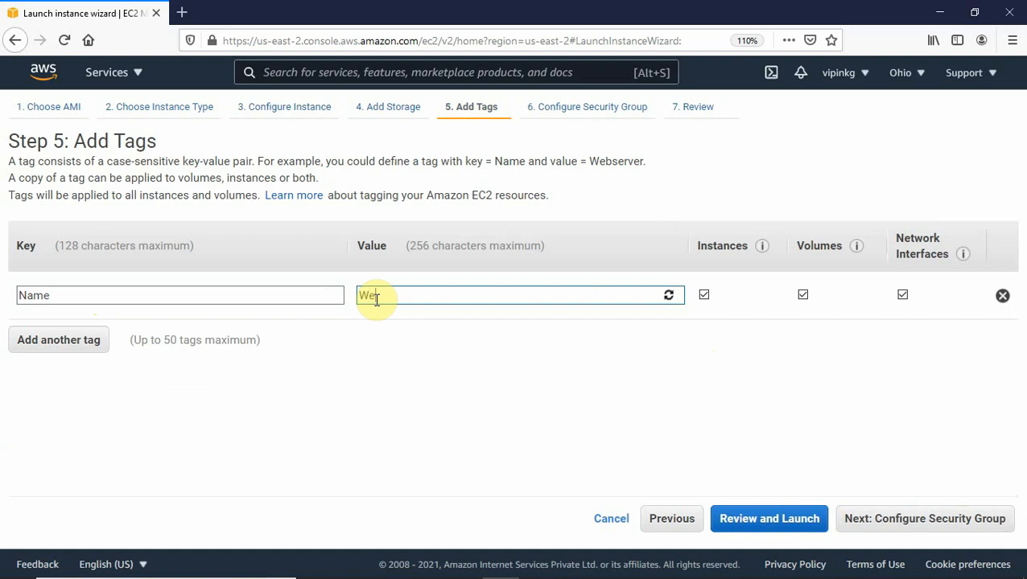
pyautogui.write('bs')
pyautogui.write('erver1')
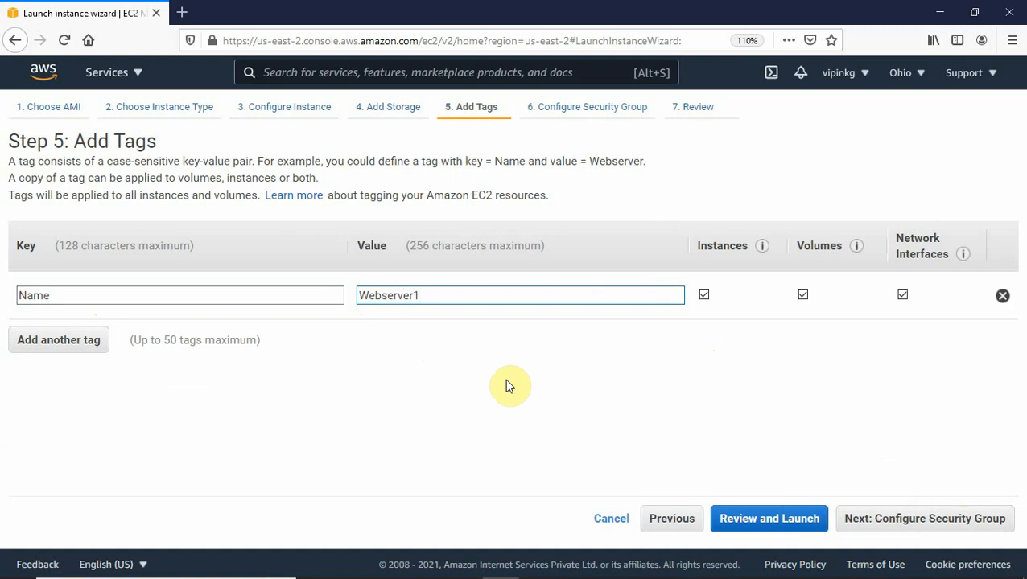
pyautogui.click(59, 340)
pyautogui.click(1002, 344)
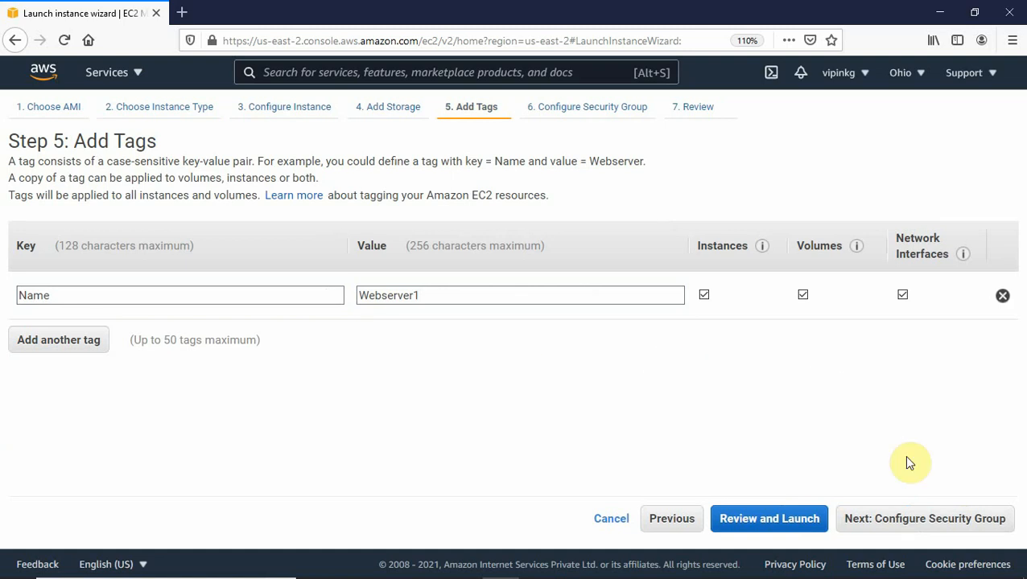
pyautogui.click(882, 522)
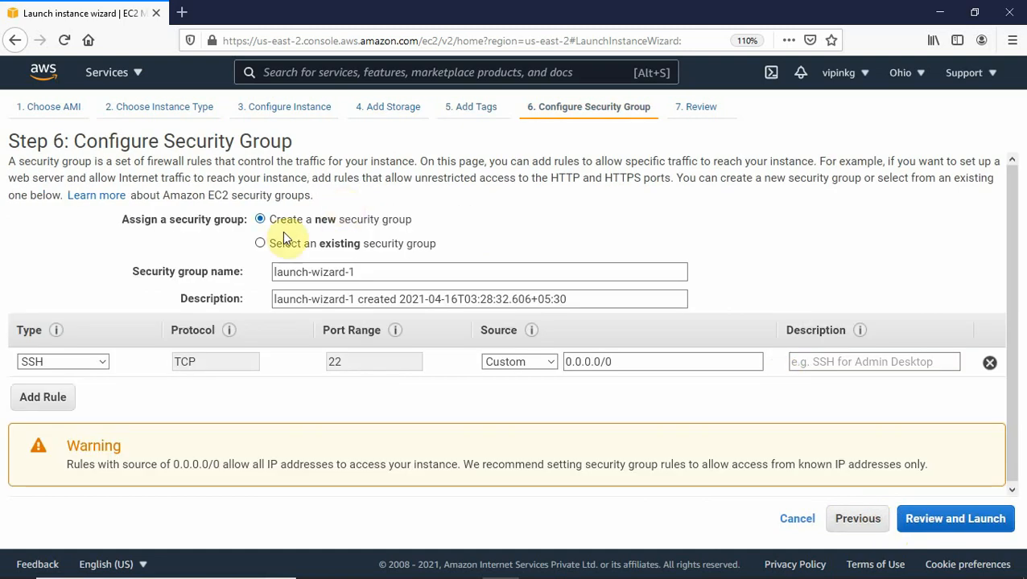
# Step: Create a new security group with both its name and description set to webserver-sg
pyautogui.click(263, 244)
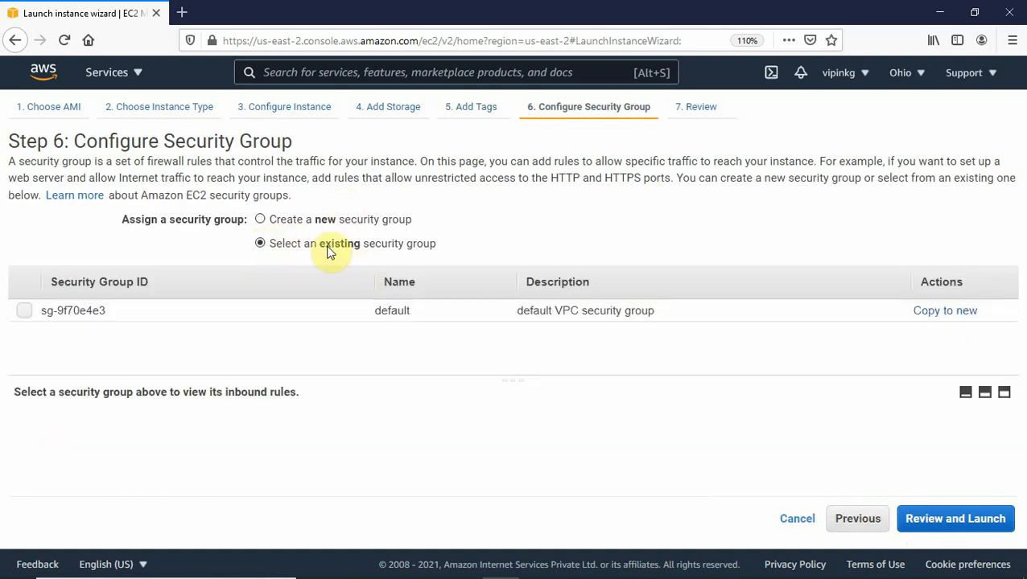
pyautogui.click(268, 225)
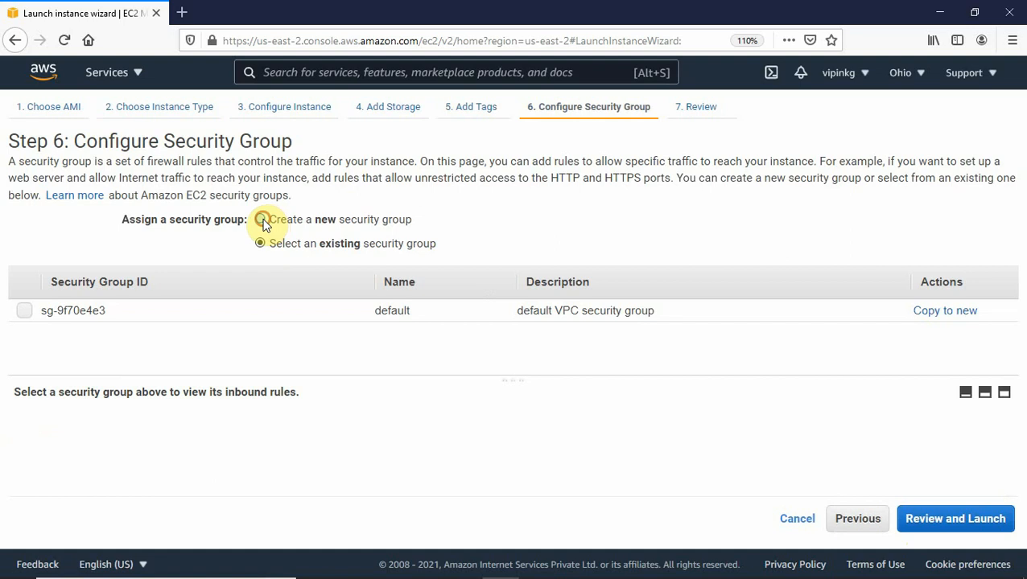
pyautogui.click(263, 220)
pyautogui.moveTo(376, 278); pyautogui.dragTo(263, 274)
pyautogui.write('w')
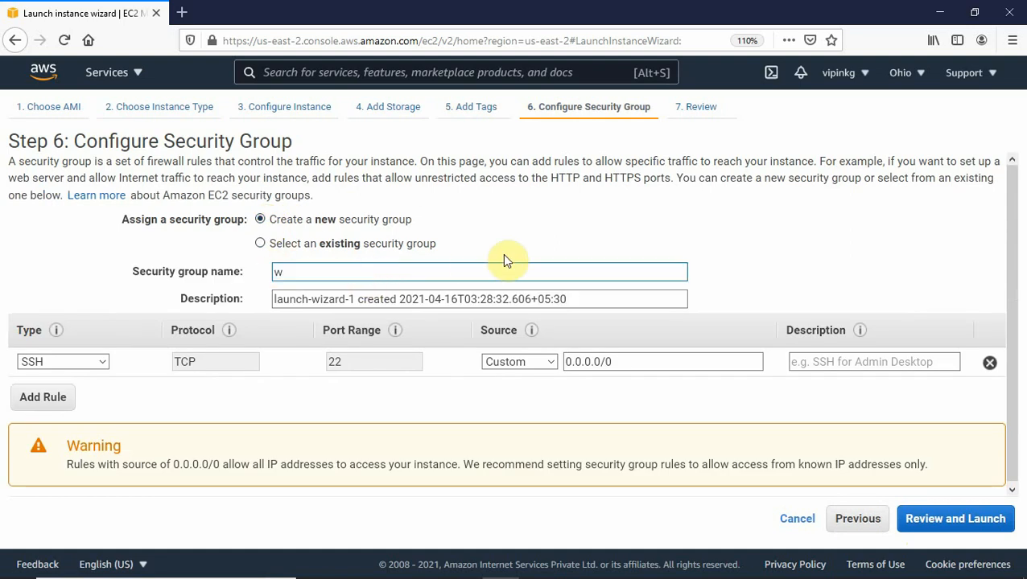
pyautogui.write('ebserver-')
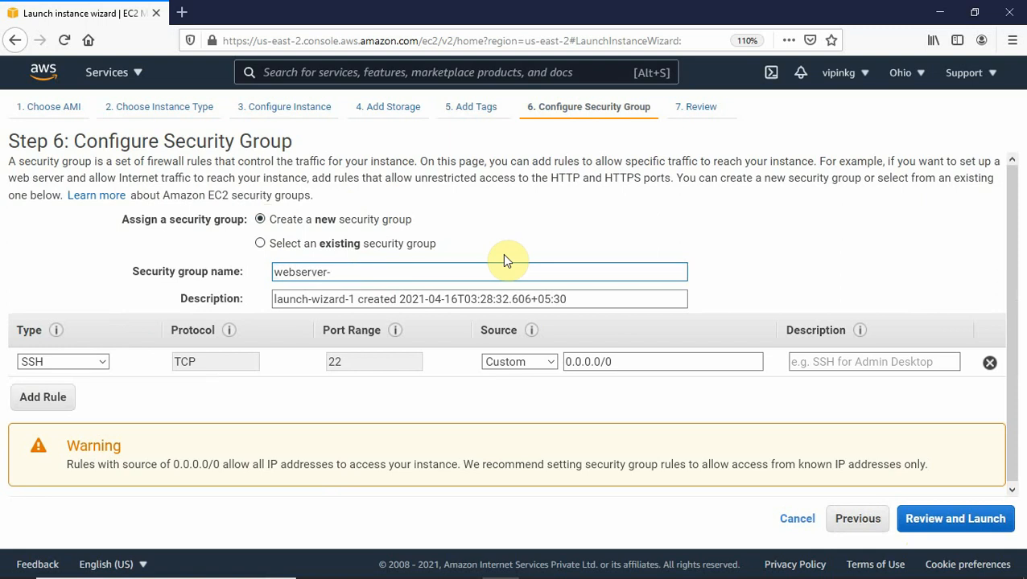
pyautogui.write('sg')
pyautogui.moveTo(583, 298); pyautogui.dragTo(259, 296)
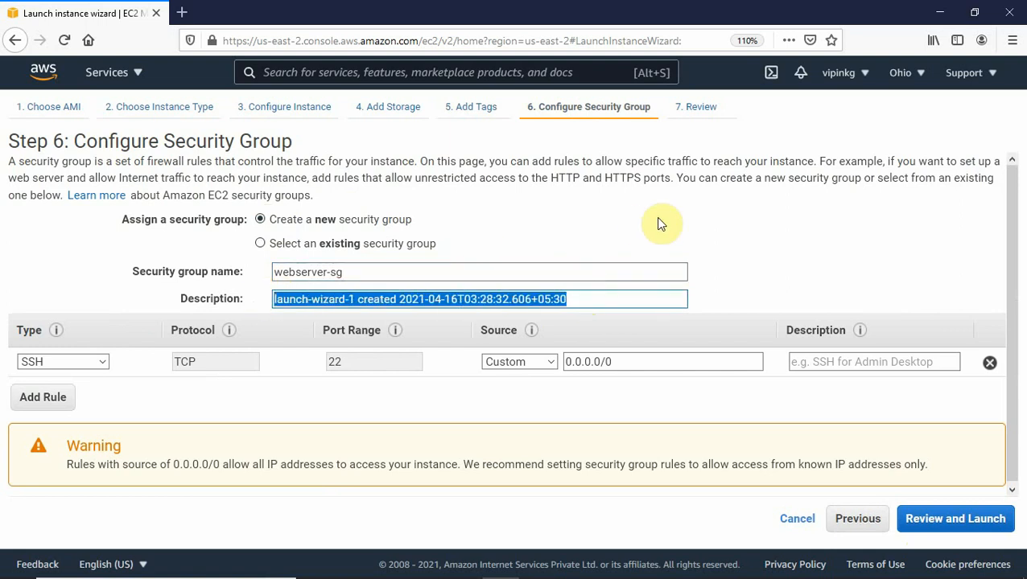
pyautogui.write('webserver-sg')
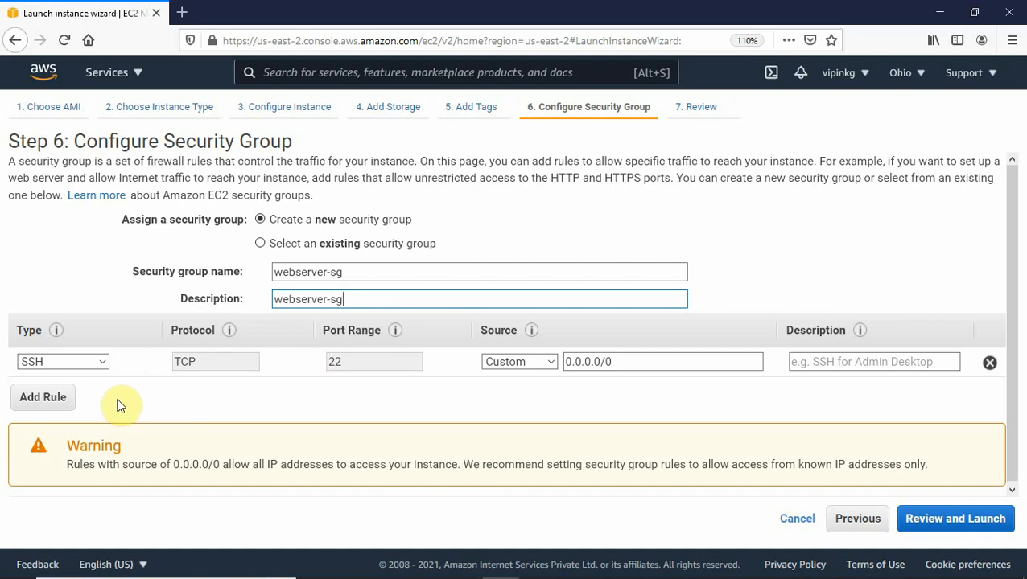
# Step: Add an HTTP rule and an HTTPS rule to the webserver-sg security group, keeping their default ports and sources
pyautogui.click(51, 397)
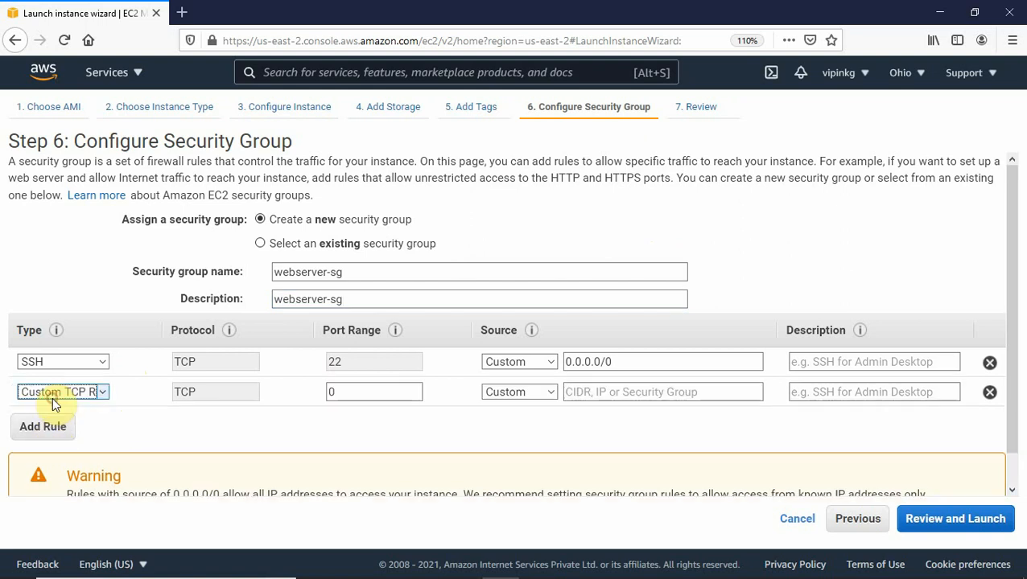
pyautogui.click(104, 392)
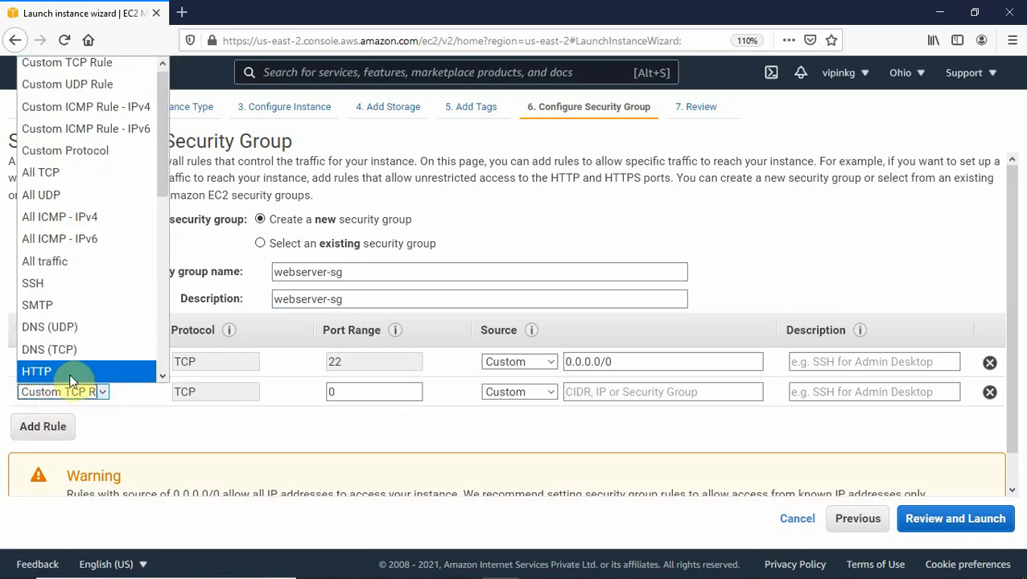
pyautogui.click(73, 372)
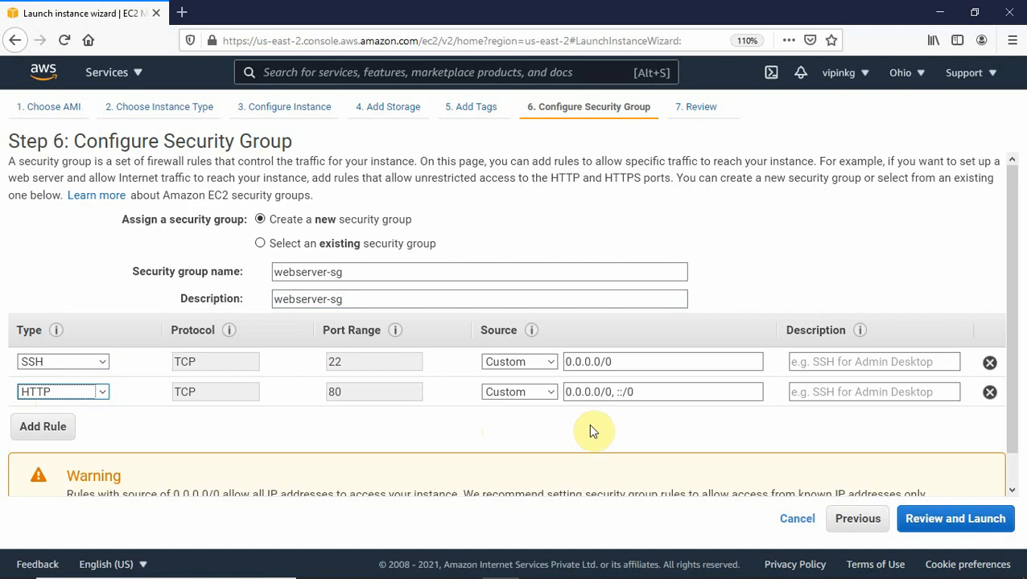
pyautogui.click(50, 429)
pyautogui.click(102, 422)
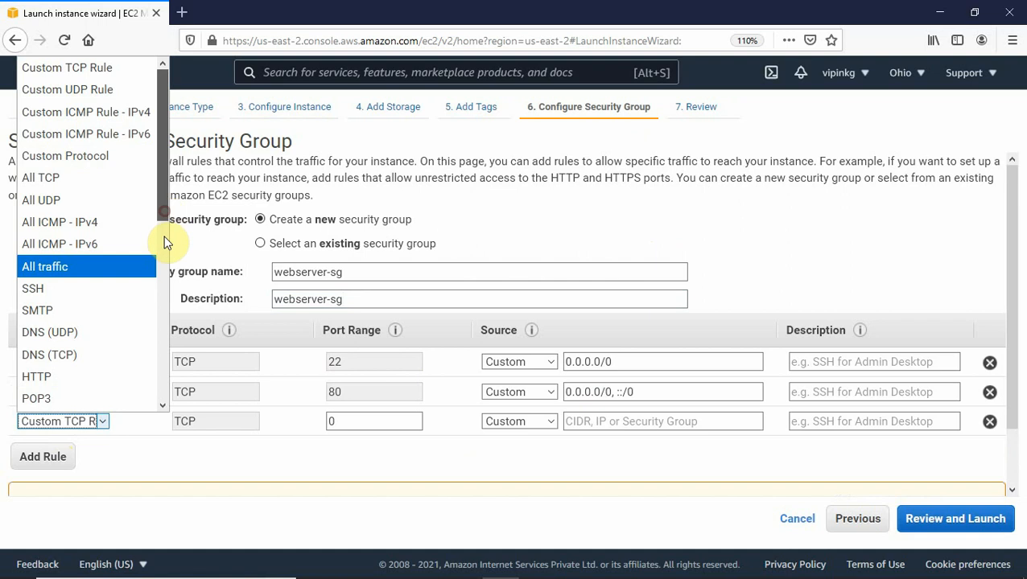
pyautogui.scroll(-2, 162, 249)
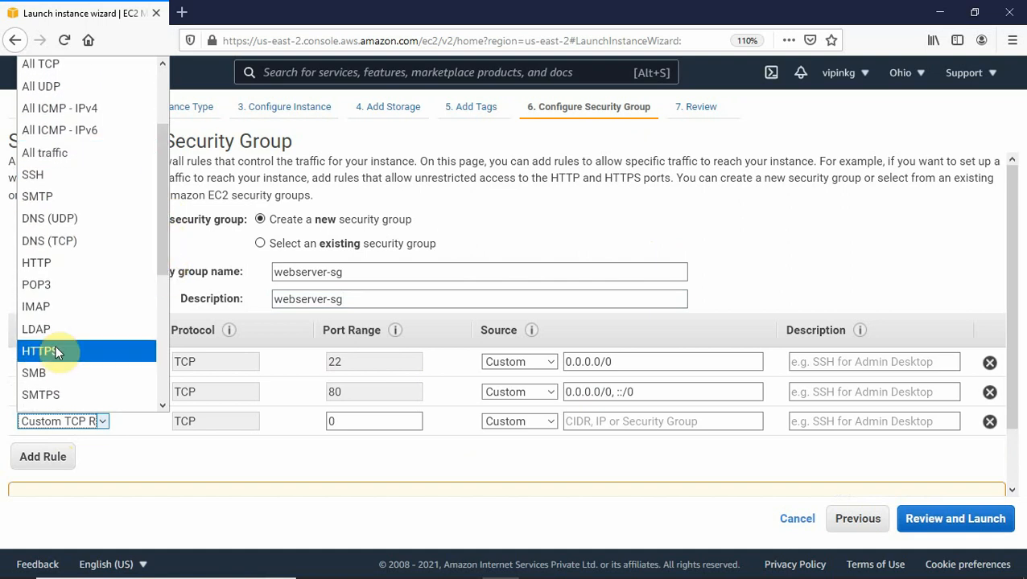
pyautogui.click(56, 348)
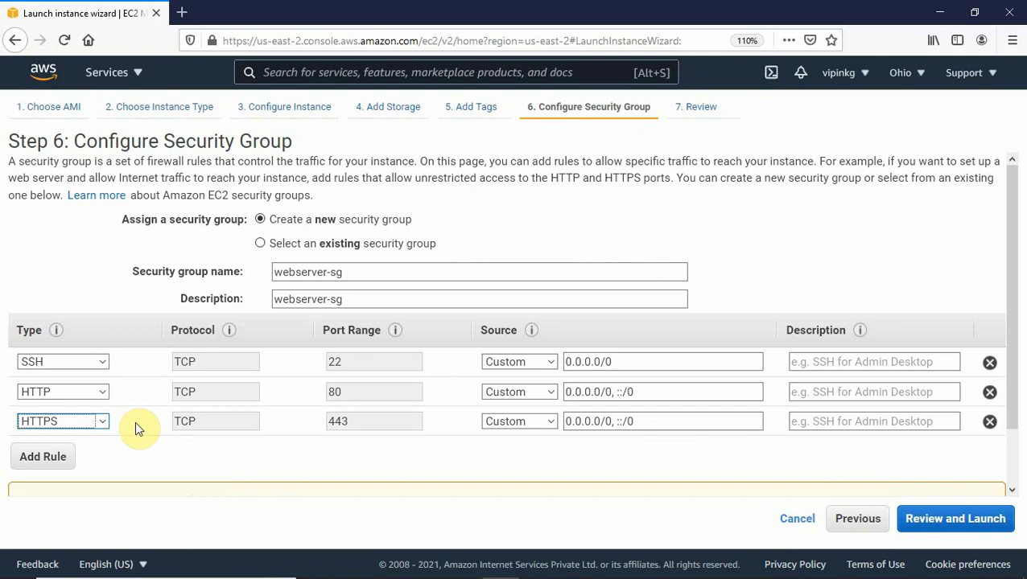
# Step: Review the configuration and launch the instance with the preselected existing key pair, acknowledging access to its private key file
pyautogui.click(933, 525)
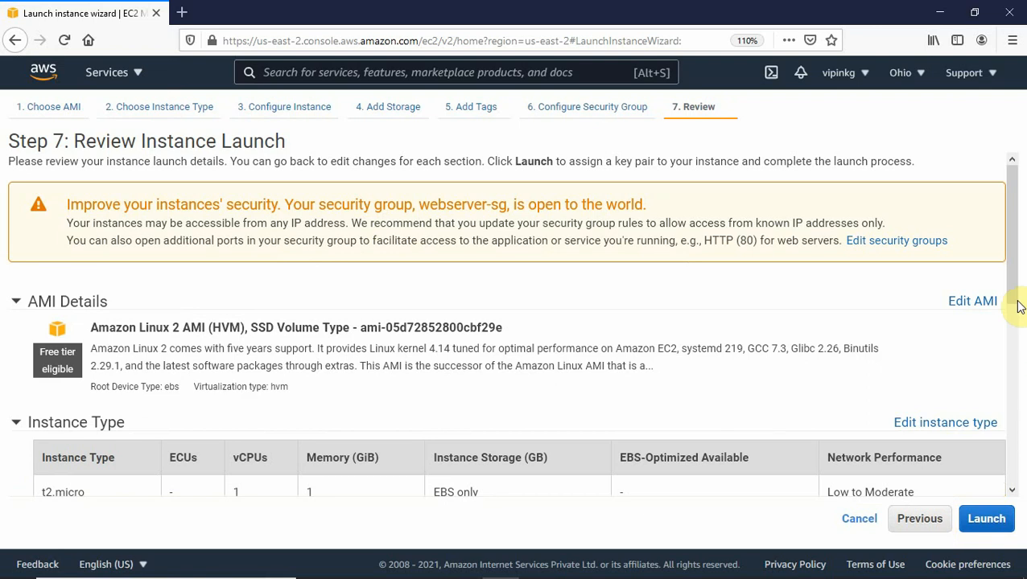
pyautogui.moveTo(1017, 286); pyautogui.dragTo(1019, 480)
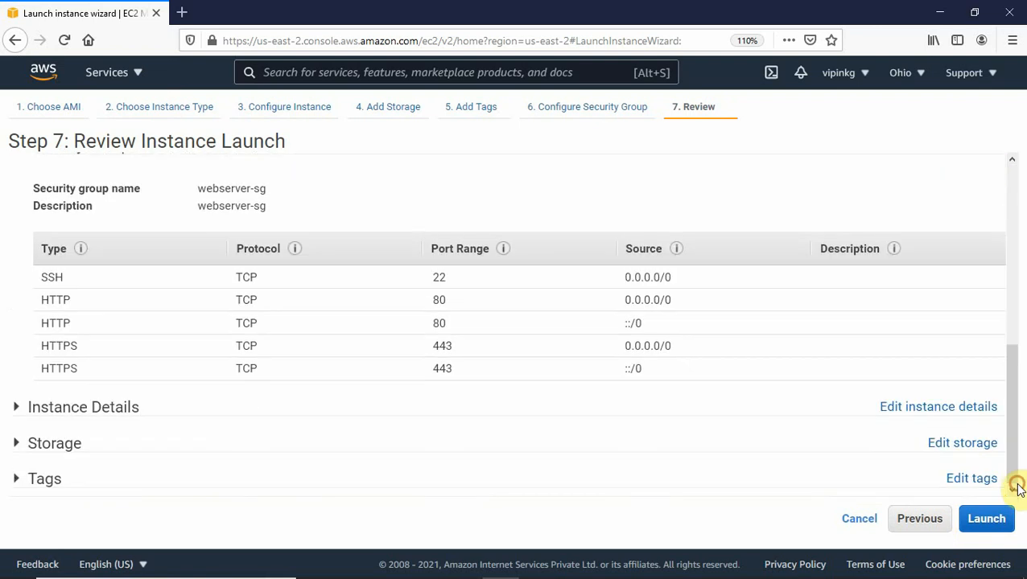
pyautogui.click(984, 518)
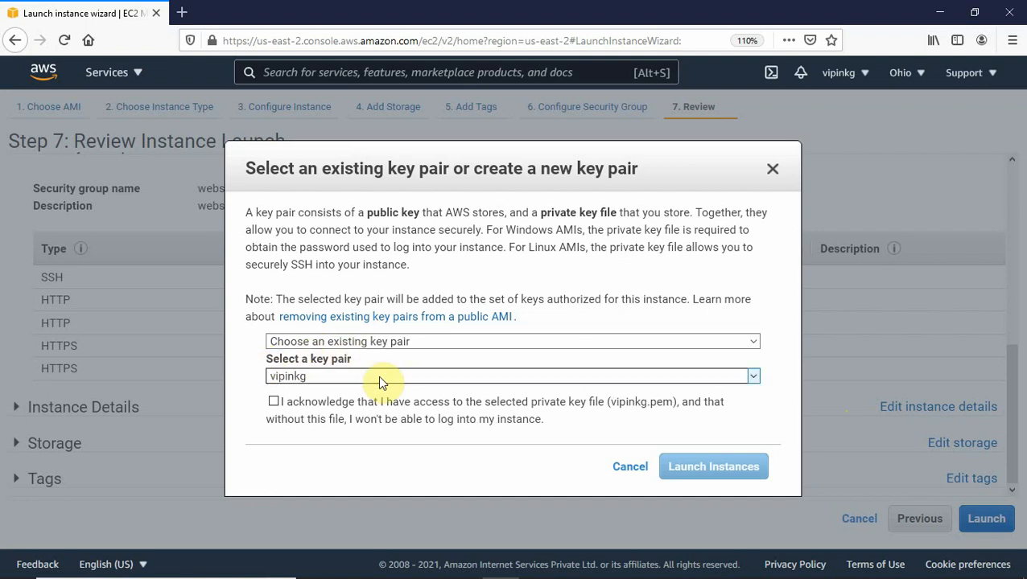
pyautogui.click(273, 403)
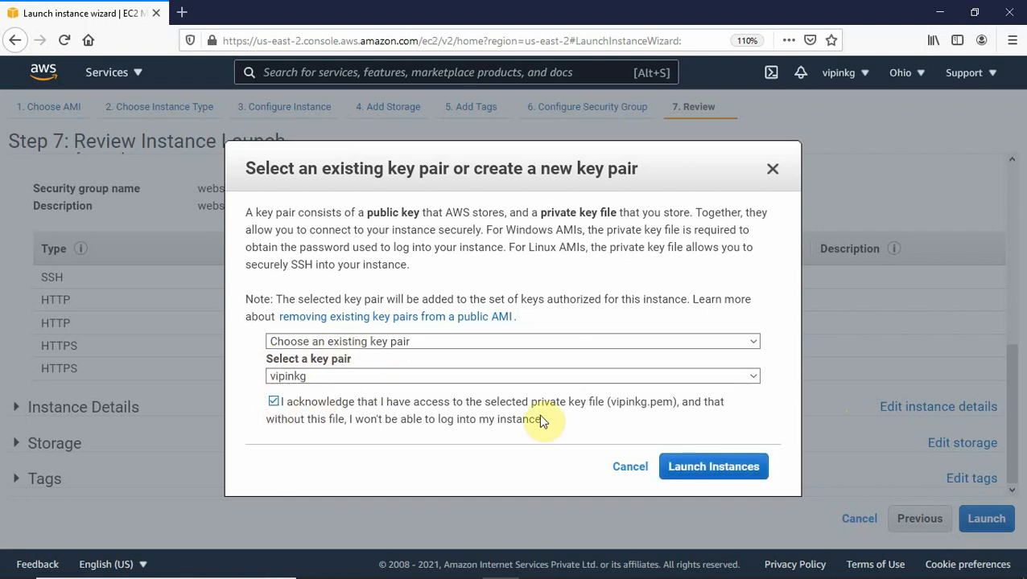
pyautogui.click(708, 473)
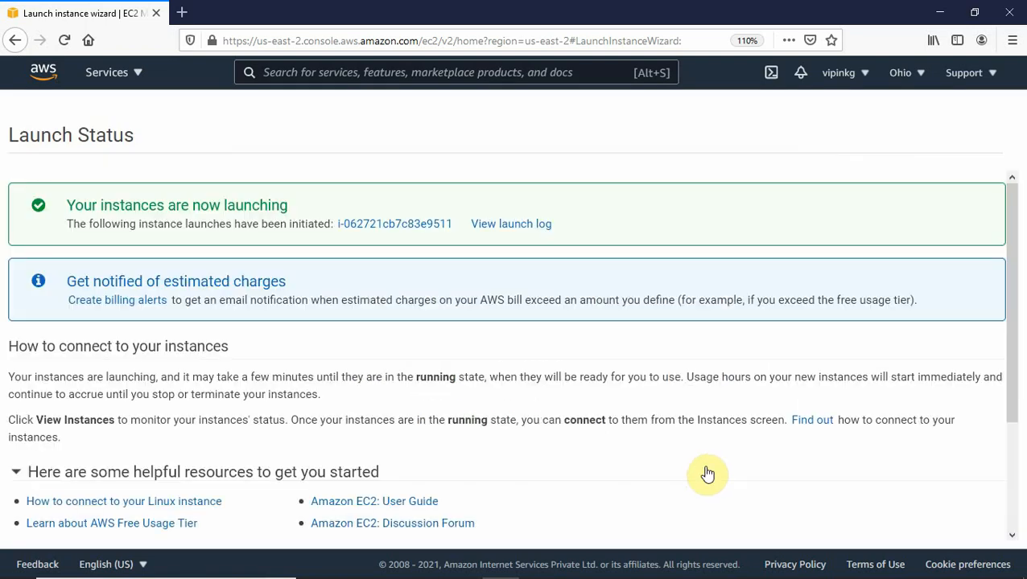
# Step: View the instances list, select Webserver1, enlarge its details pane and copy its public IPv4 address
pyautogui.moveTo(1010, 265); pyautogui.dragTo(1012, 405)
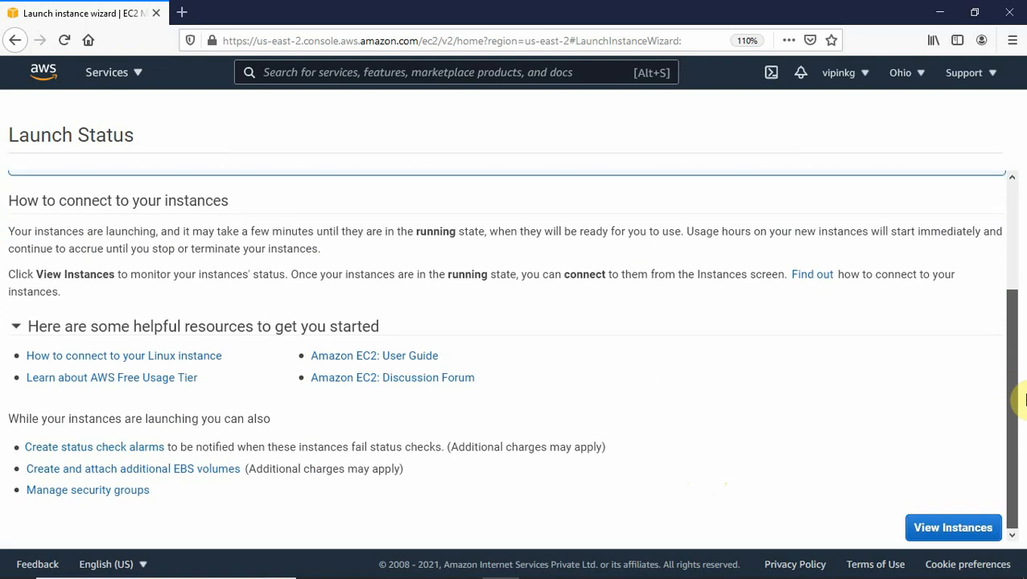
pyautogui.click(948, 531)
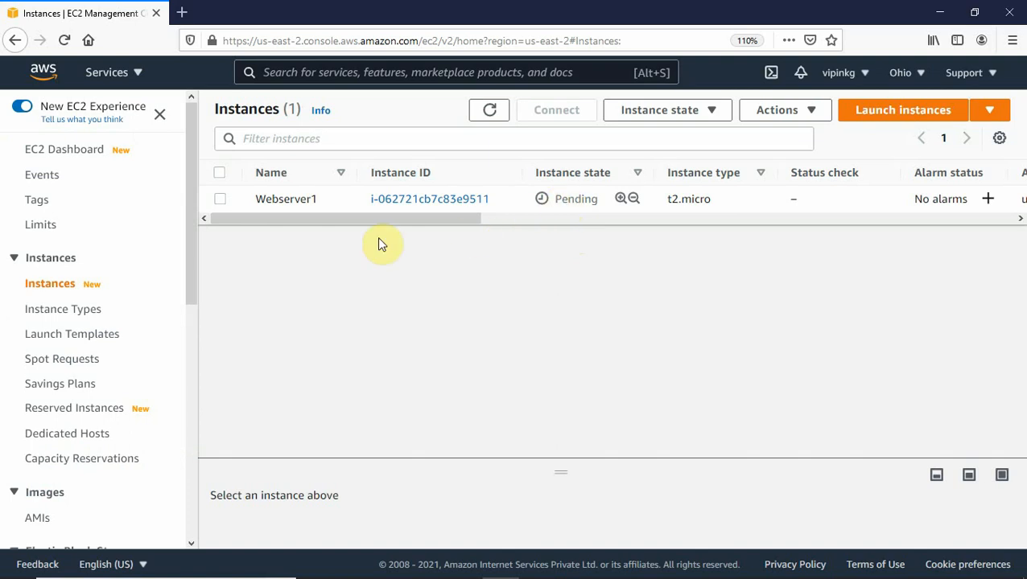
pyautogui.click(220, 202)
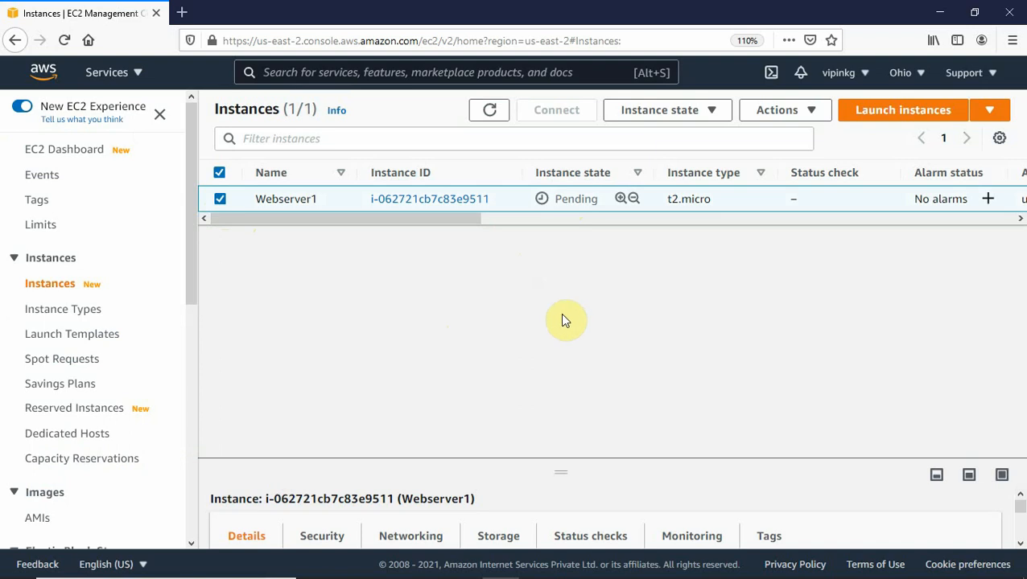
pyautogui.moveTo(560, 473); pyautogui.dragTo(570, 300)
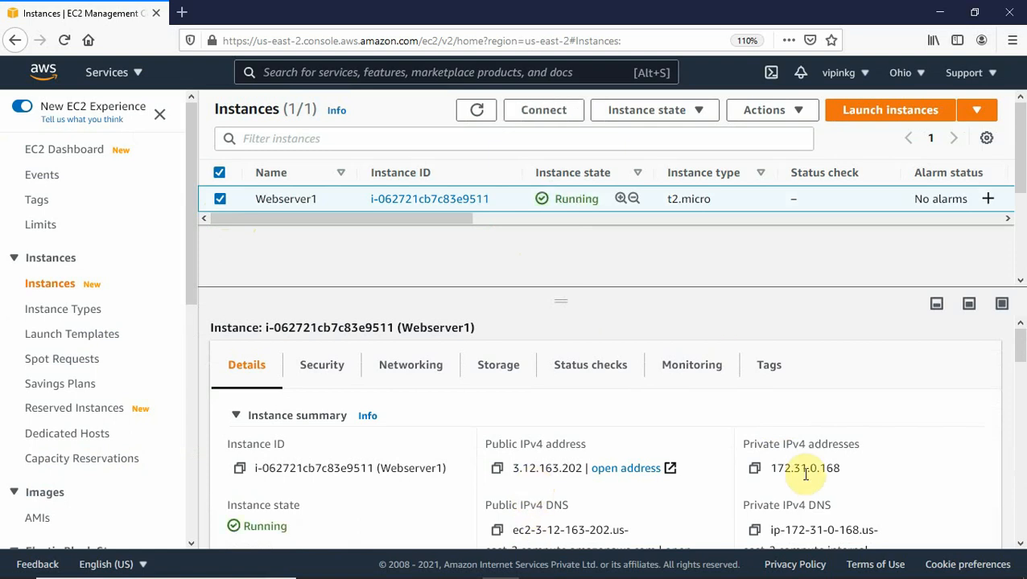
pyautogui.click(496, 469)
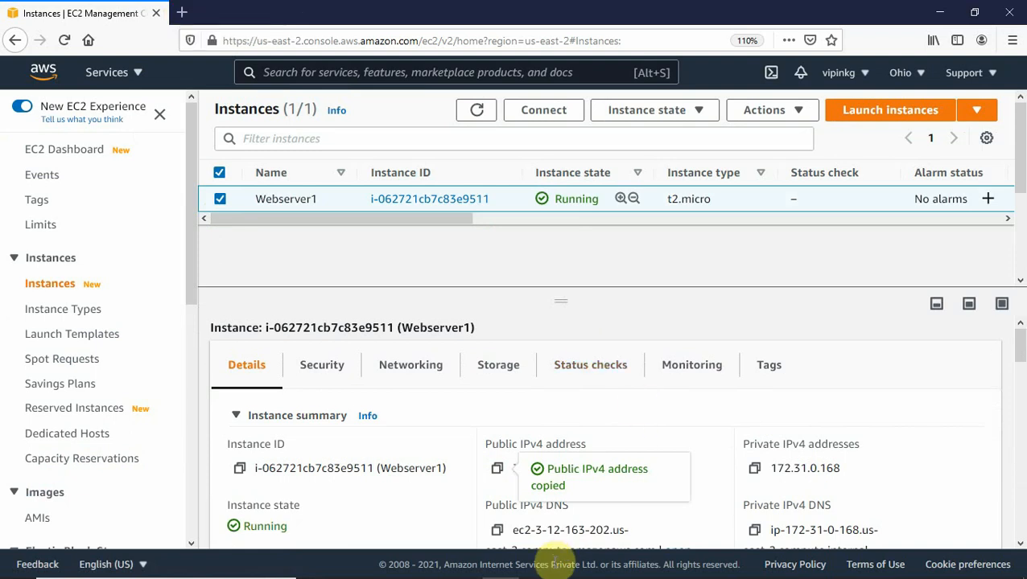
# Step: Switch to elb-aws in WordPad, compare the server1, server2 and server3 startup scripts, and return to the browser
pyautogui.hotkey('alt', 'Tab')
pyautogui.press('Tab')
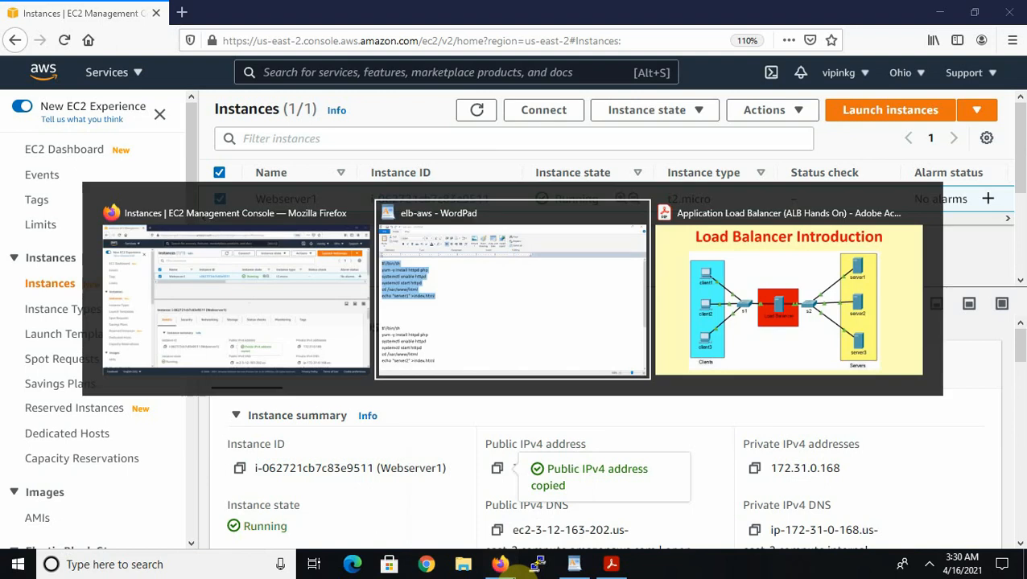
pyautogui.hotkey('alt', 'shift', 'Tab')
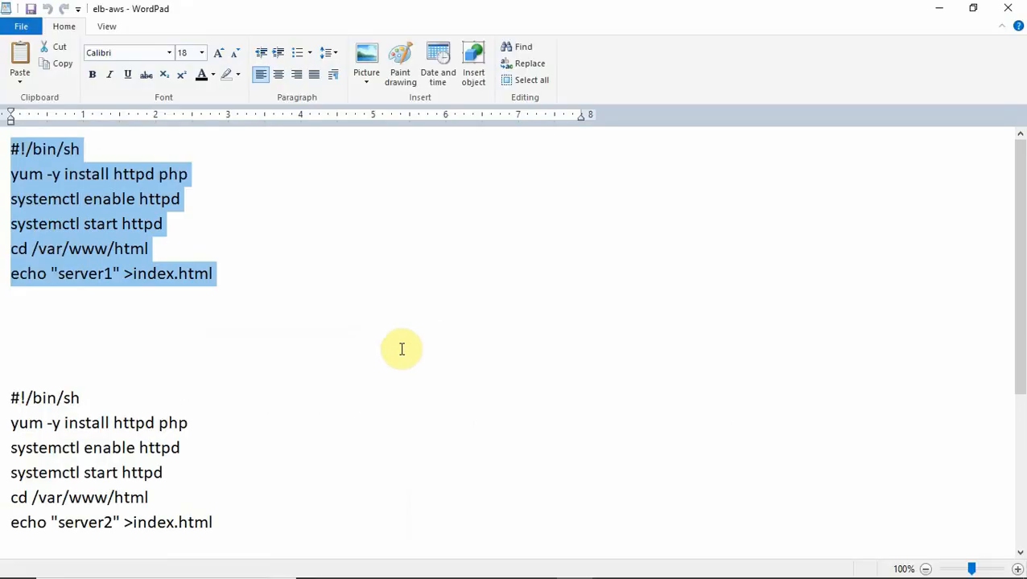
pyautogui.click(400, 348)
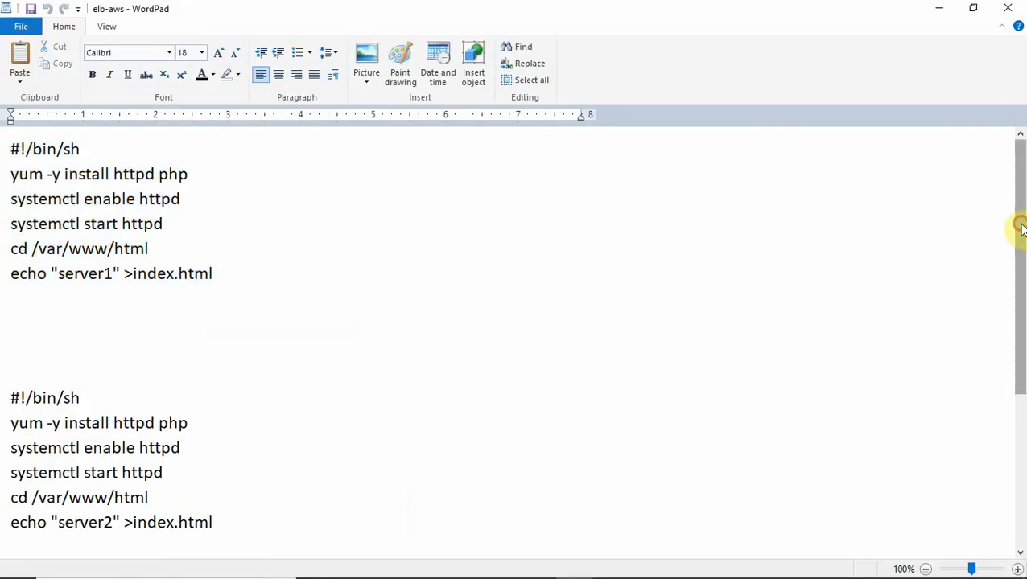
pyautogui.moveTo(1019, 222); pyautogui.dragTo(1018, 280)
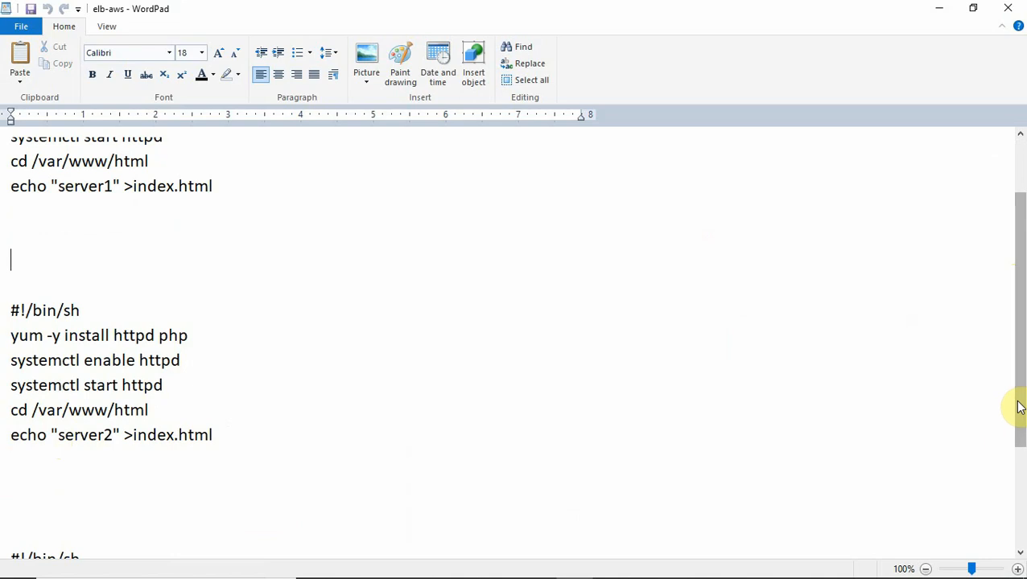
pyautogui.moveTo(1018, 406); pyautogui.dragTo(1018, 535)
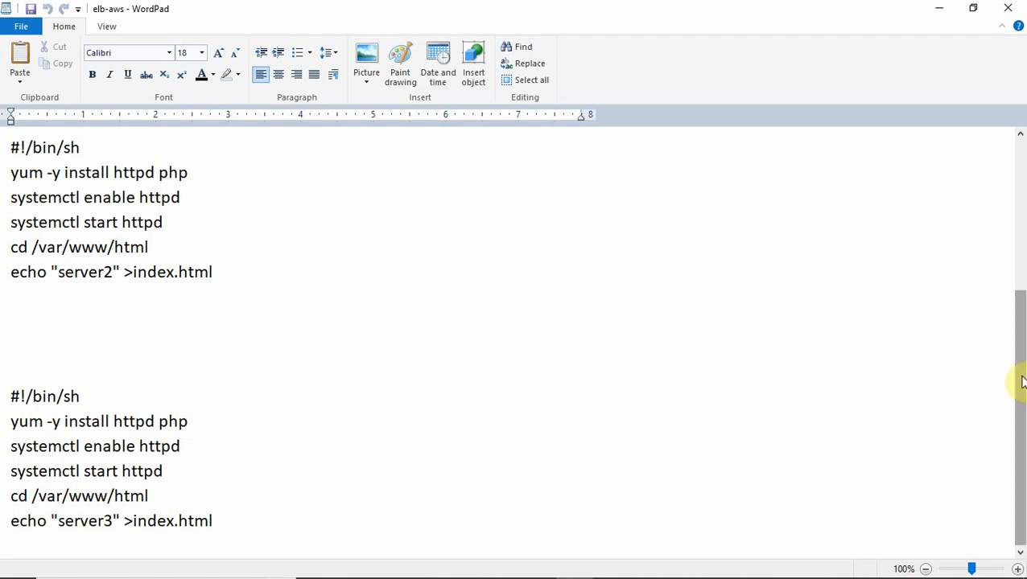
pyautogui.moveTo(1019, 378); pyautogui.dragTo(1021, 330)
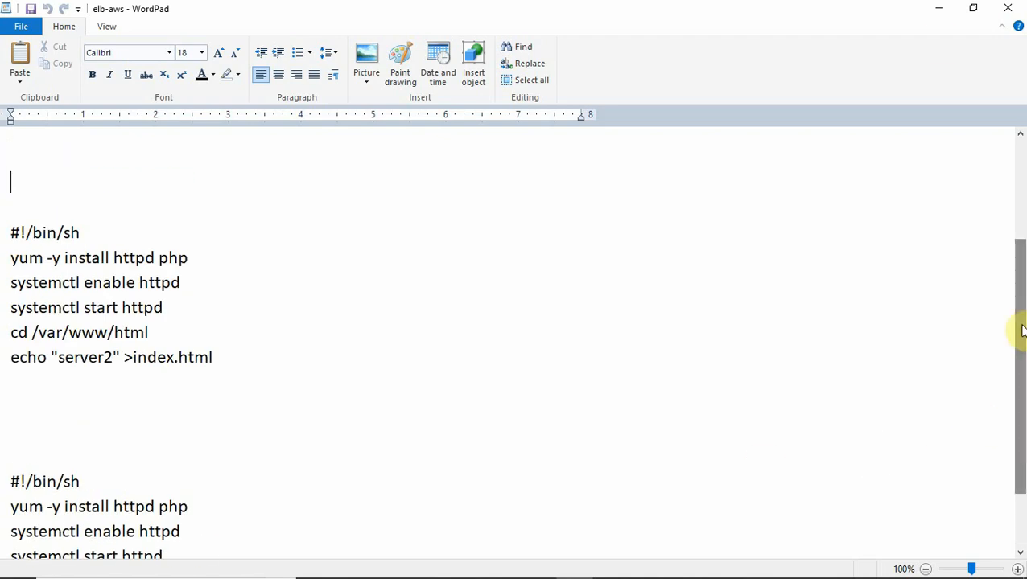
pyautogui.click(939, 10)
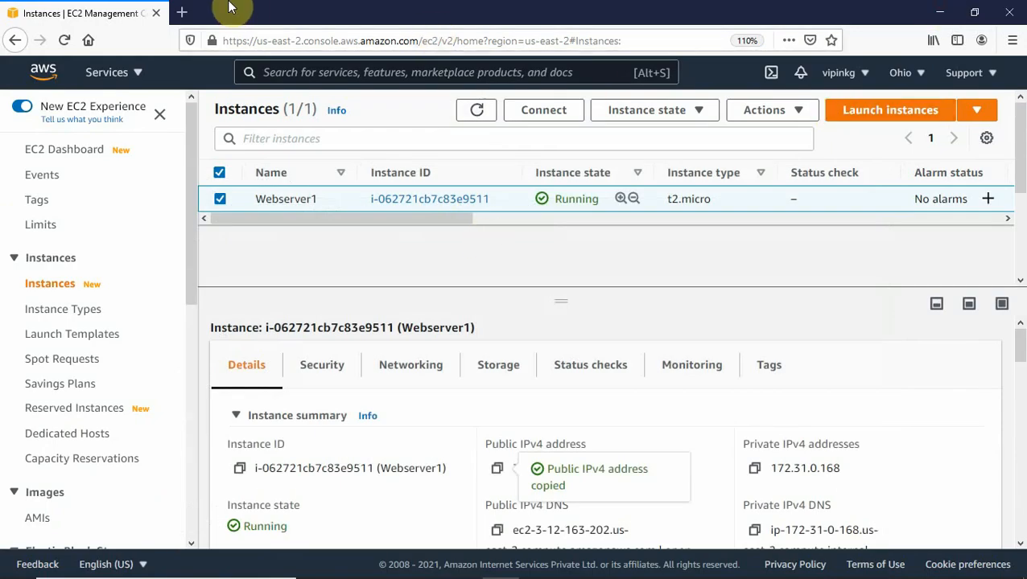
# Step: Open the copied public IPv4 address of Webserver1 in a new browser tab and enlarge the page to 200%
pyautogui.click(182, 13)
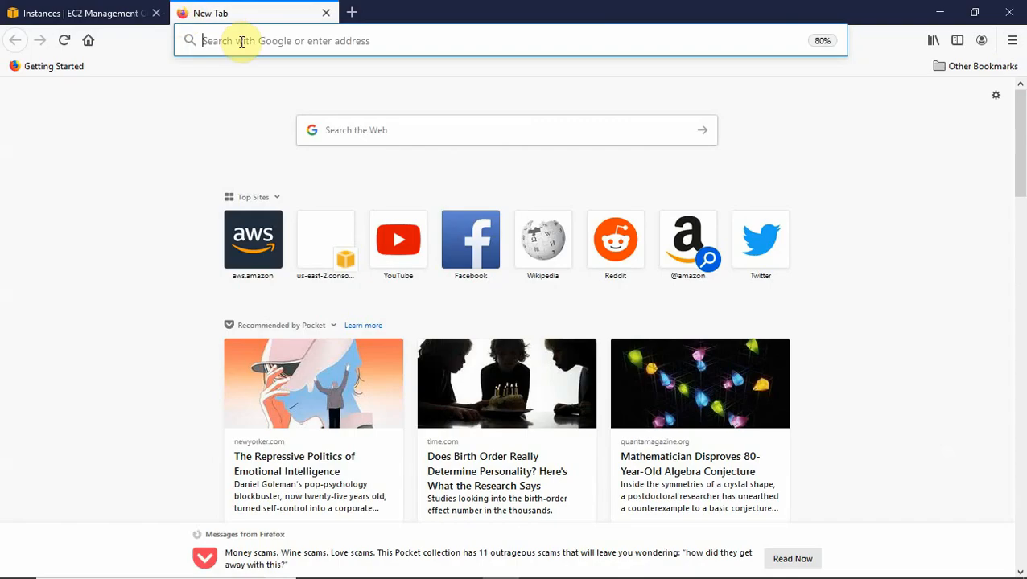
pyautogui.hotkey('ctrl', 'v')
pyautogui.press('Return')
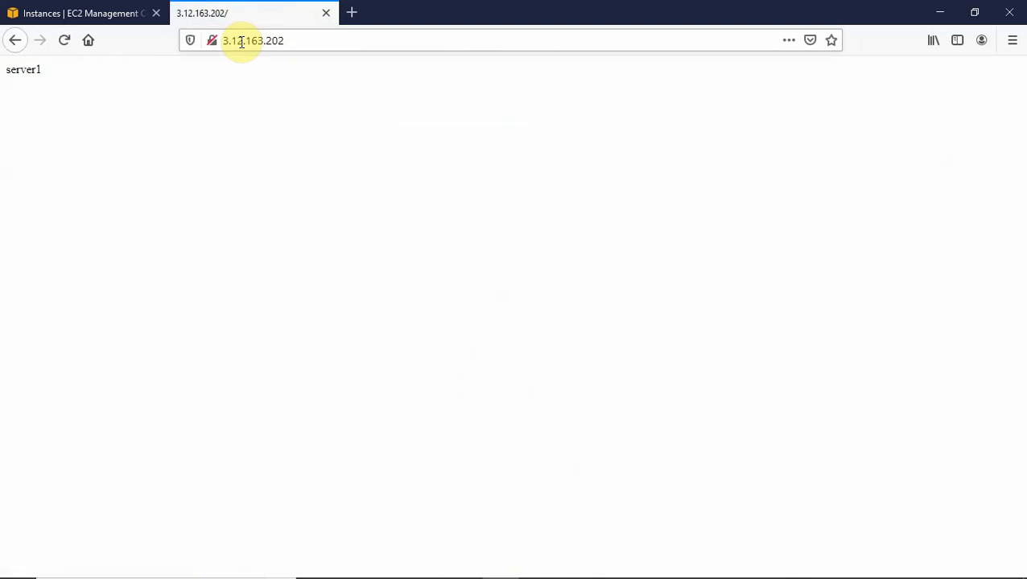
pyautogui.hotkey('ctrl', '+')
pyautogui.hotkey('ctrl', '+')
pyautogui.hotkey('ctrl', '+')
pyautogui.hotkey('ctrl', '+')
pyautogui.hotkey('ctrl', '+')
pyautogui.hotkey('ctrl', '+')
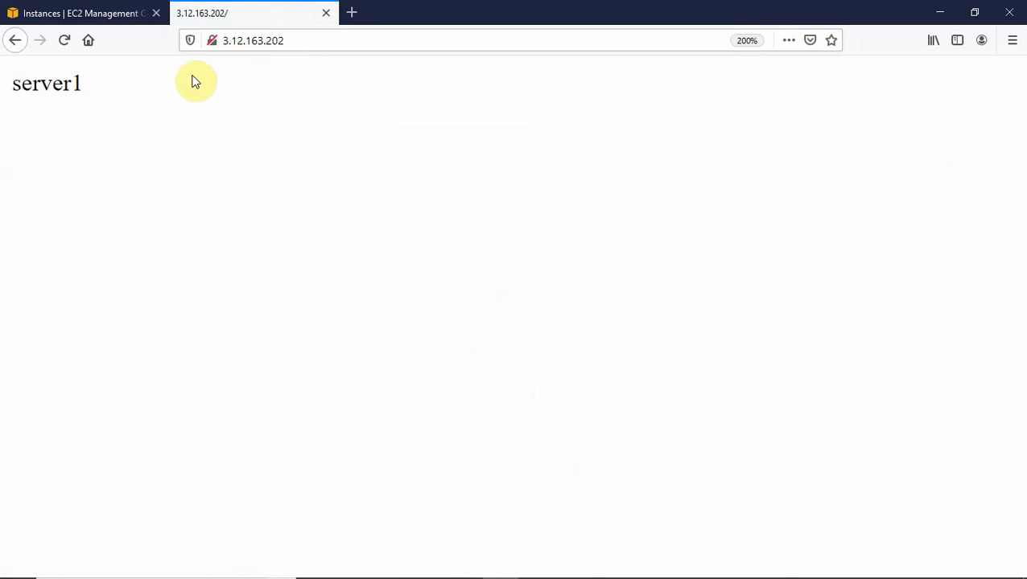
# Step: Back in the EC2 console, start another instance with the 64-bit (x86) Amazon Linux 2 AMI, t2.micro and the default us-east-2a subnet
pyautogui.click(105, 24)
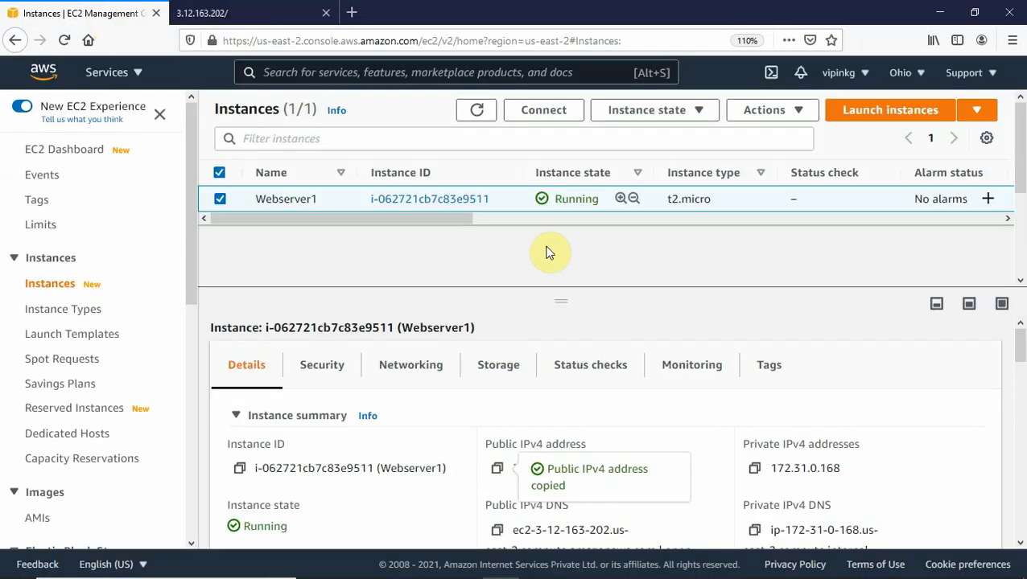
pyautogui.click(877, 112)
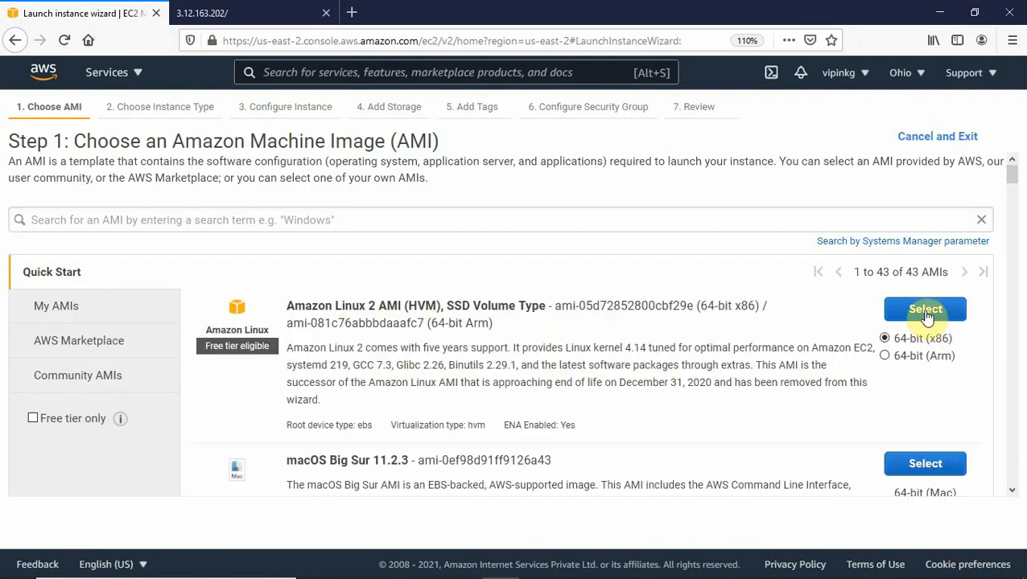
pyautogui.click(925, 313)
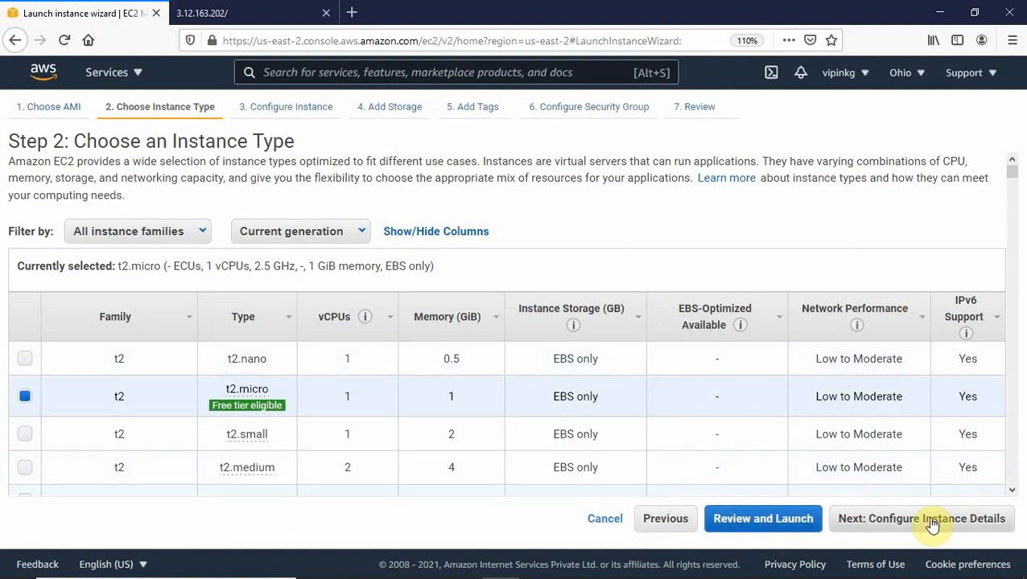
pyautogui.click(932, 520)
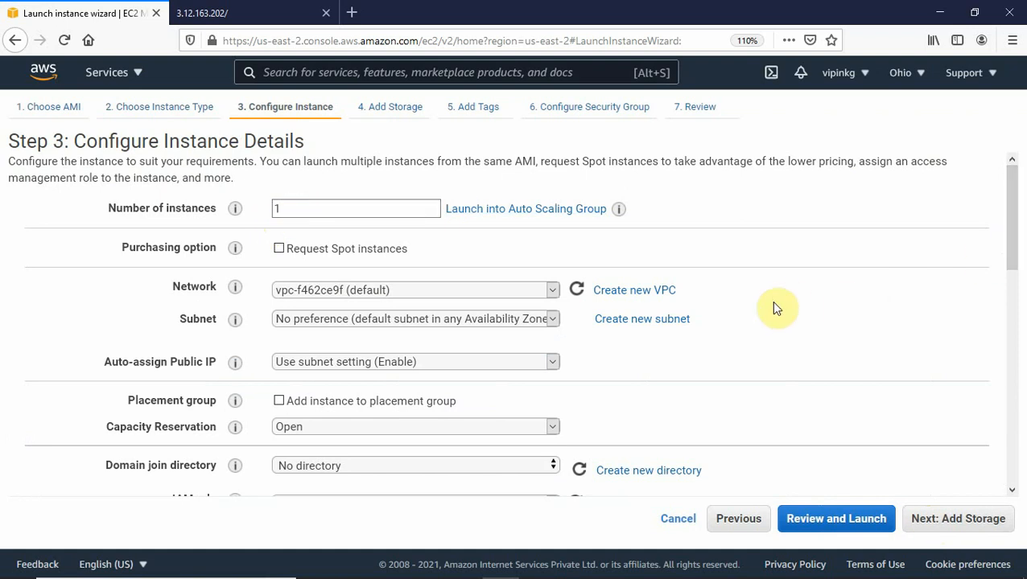
pyautogui.click(547, 328)
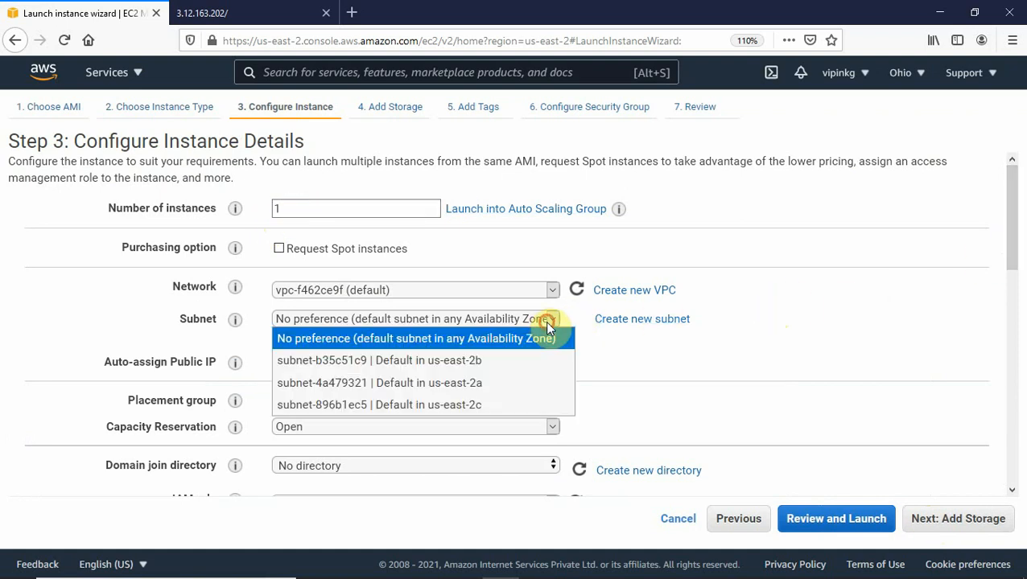
pyautogui.click(474, 384)
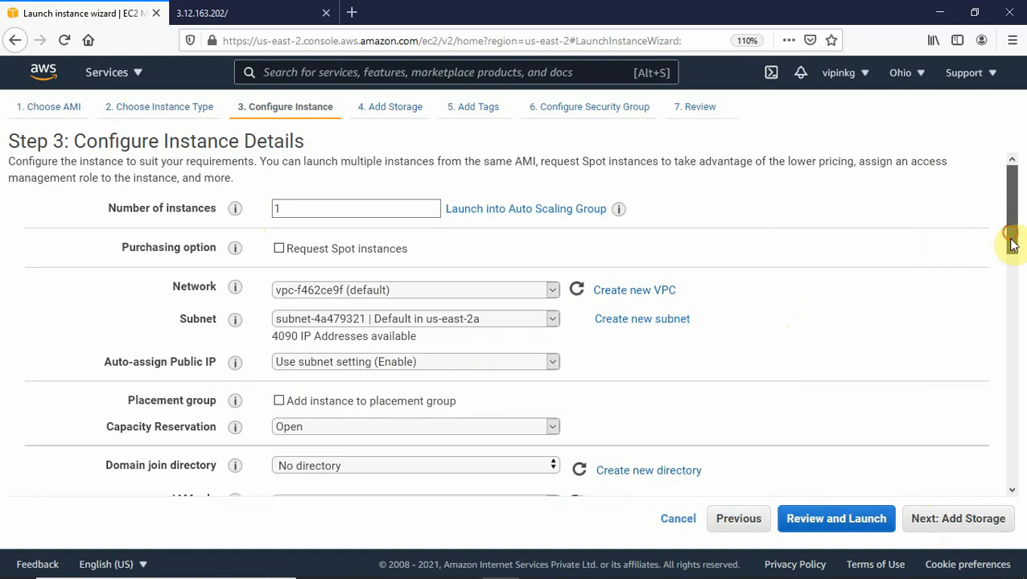
# Step: Copy the server2 startup script from elb-aws in WordPad and paste it into the instance's user data in the browser
pyautogui.moveTo(1011, 239); pyautogui.dragTo(1012, 487)
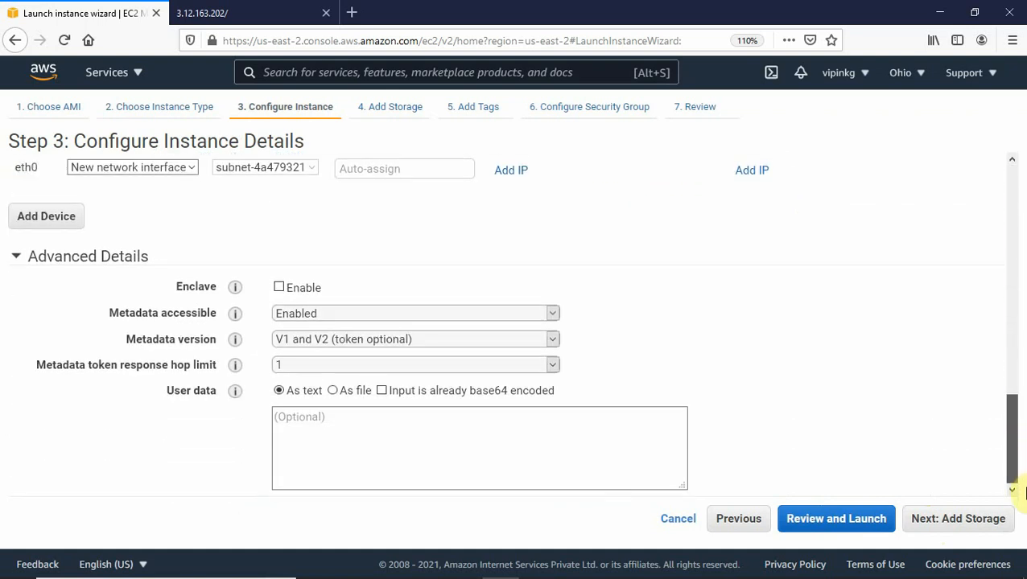
pyautogui.click(408, 440)
pyautogui.moveTo(643, 570)
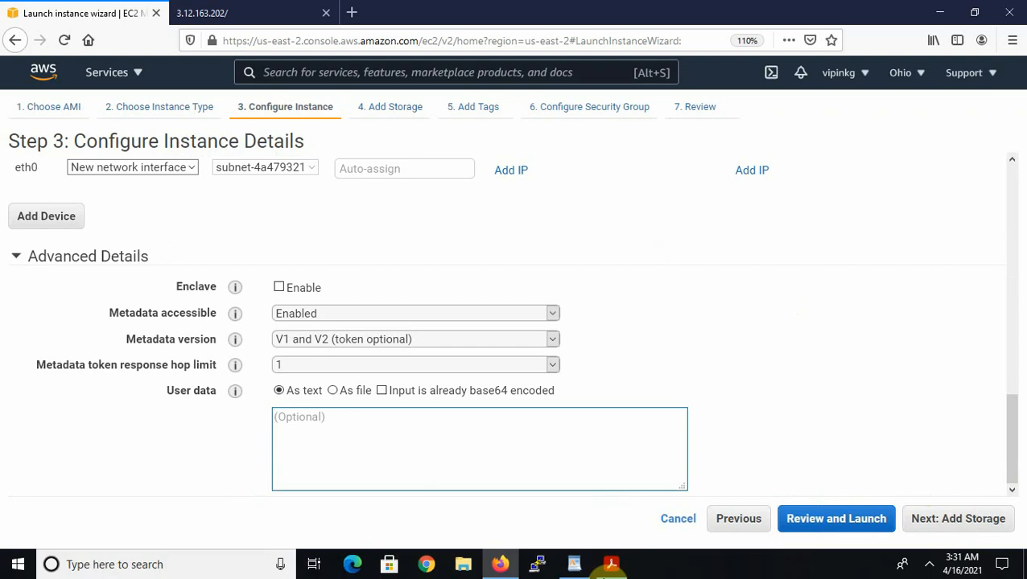
pyautogui.click(578, 566)
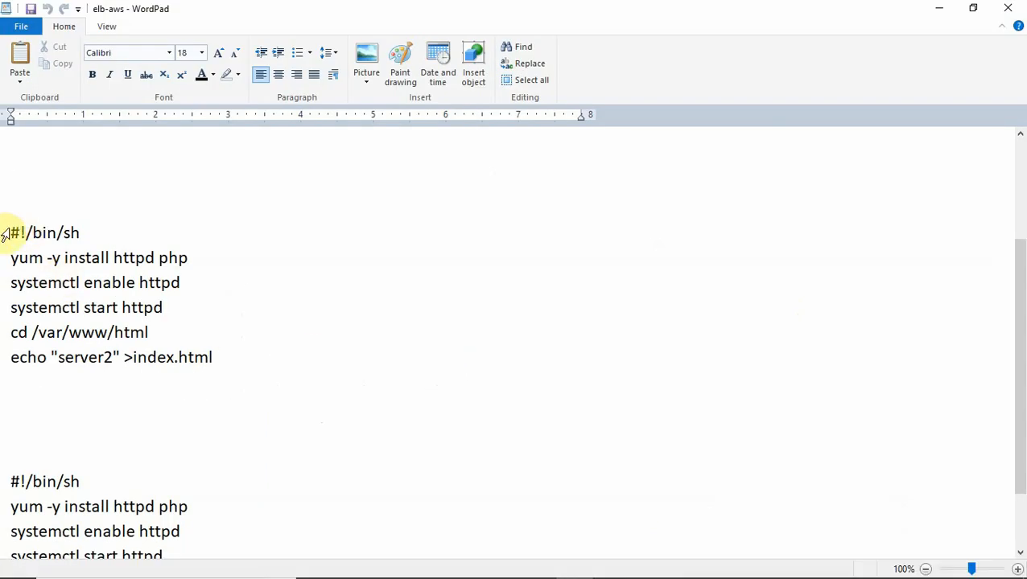
pyautogui.moveTo(11, 232); pyautogui.dragTo(219, 379)
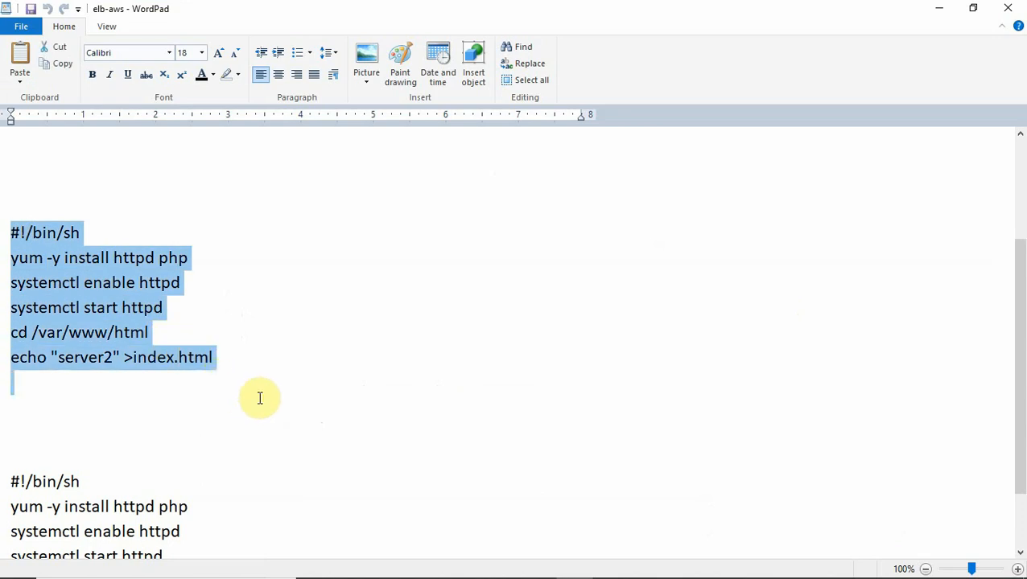
pyautogui.click(554, 464)
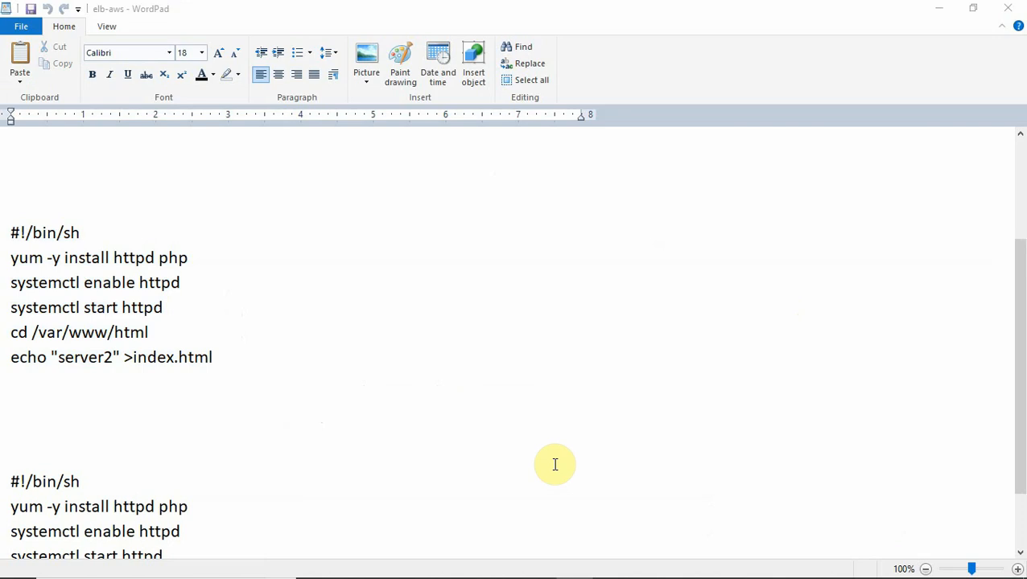
pyautogui.hotkey('alt', 'Tab')
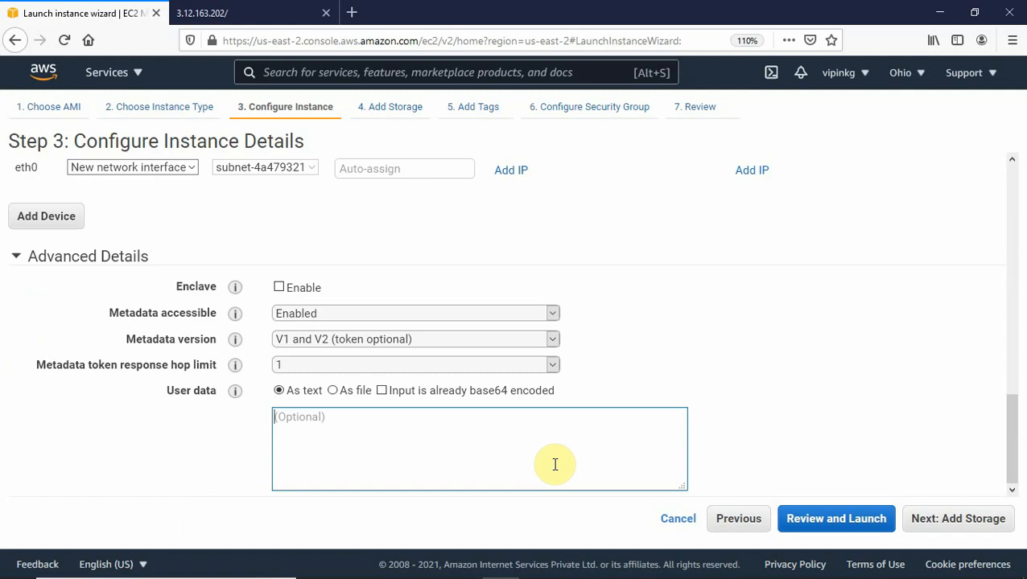
pyautogui.click(392, 439)
pyautogui.hotkey('ctrl', 'v')
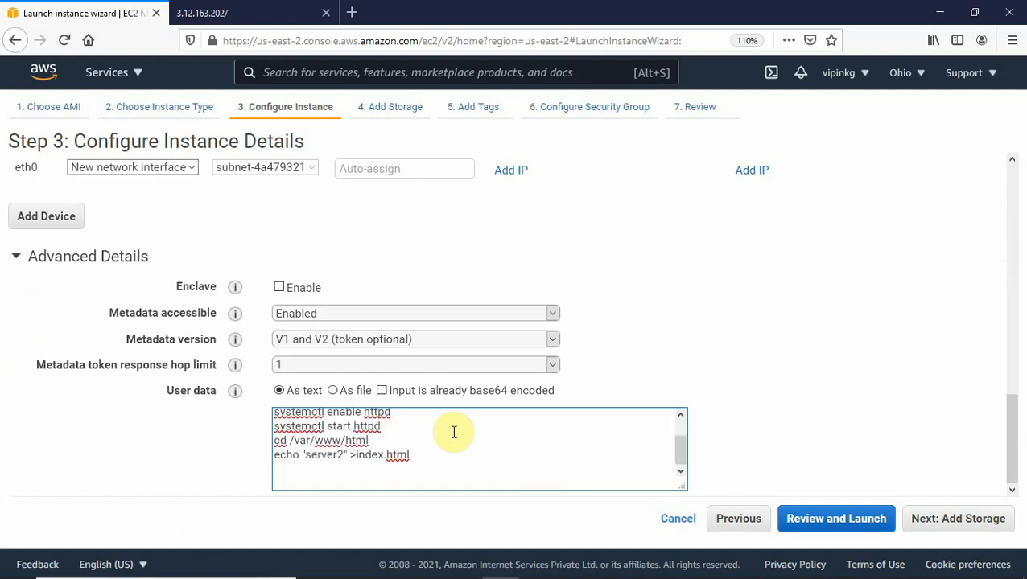
pyautogui.press('BackSpace')
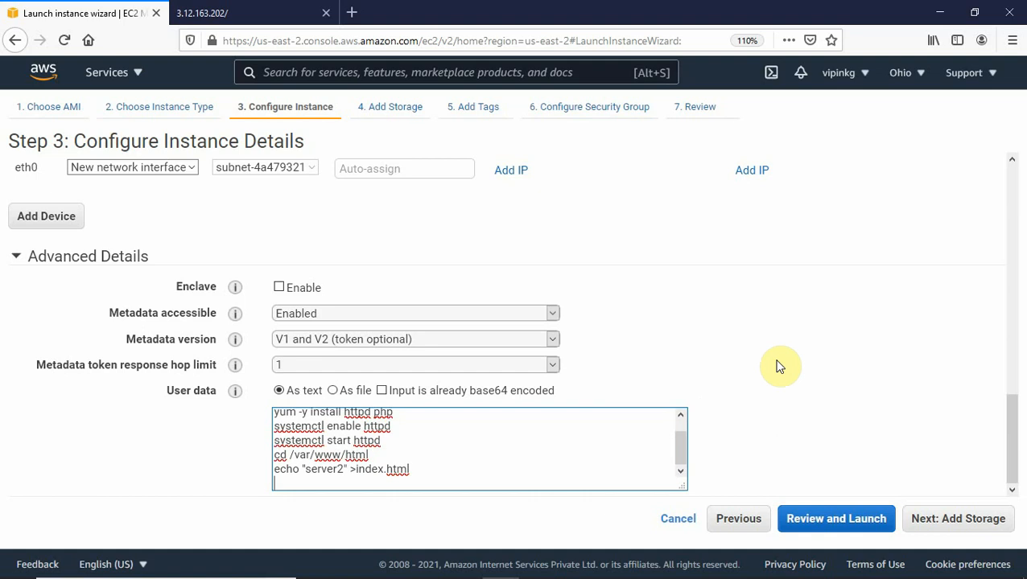
# Step: Keep the default 8 GiB gp2 root volume and add a tag with key Name and value Webserver2
pyautogui.click(945, 527)
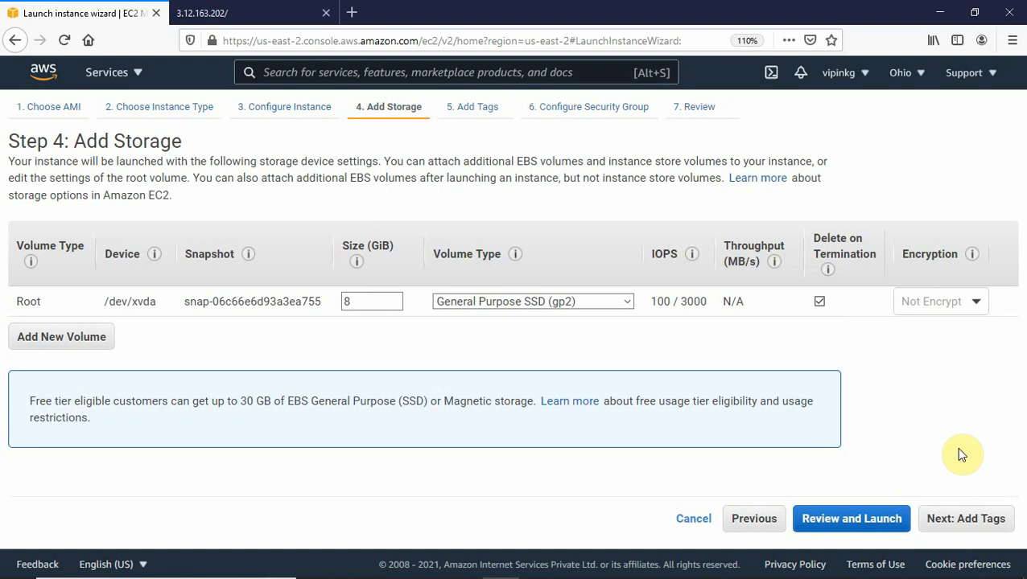
pyautogui.click(970, 521)
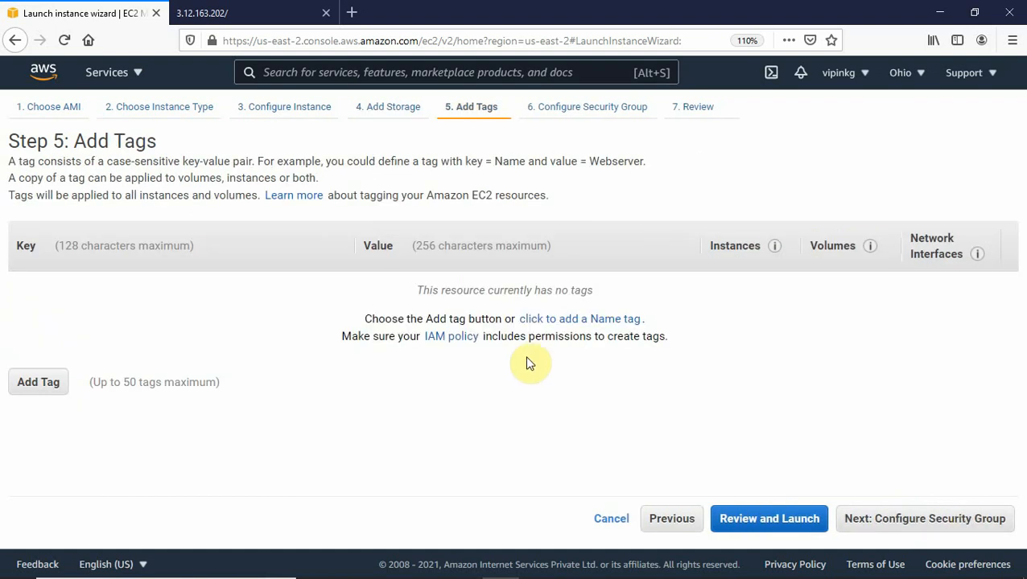
pyautogui.click(56, 383)
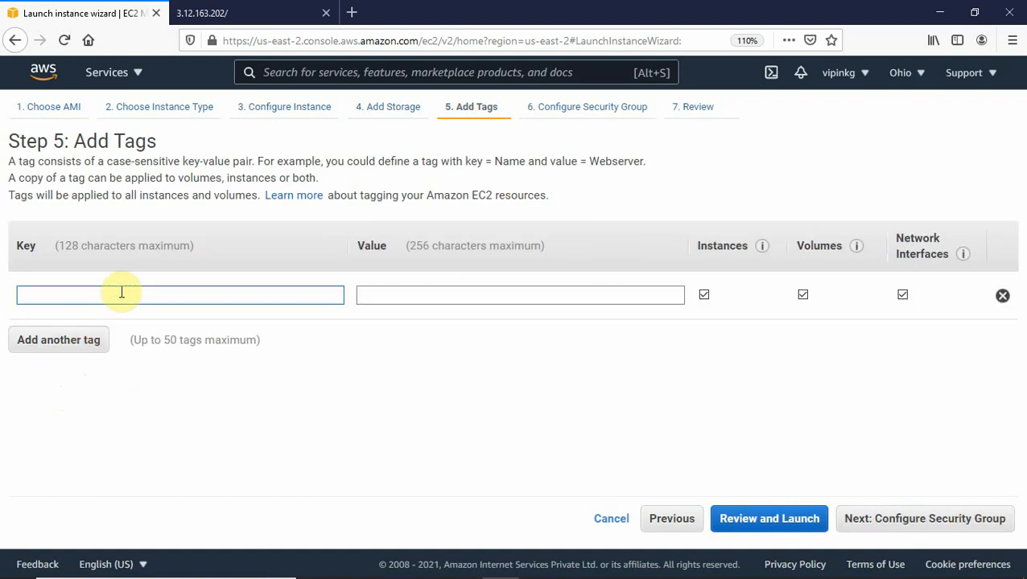
pyautogui.write('Na')
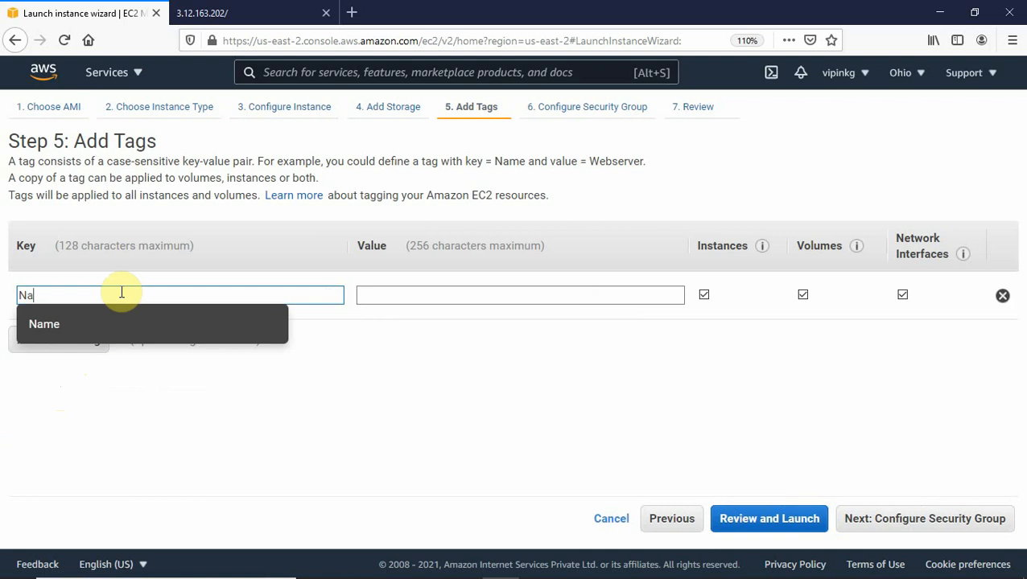
pyautogui.write('me')
pyautogui.click(364, 292)
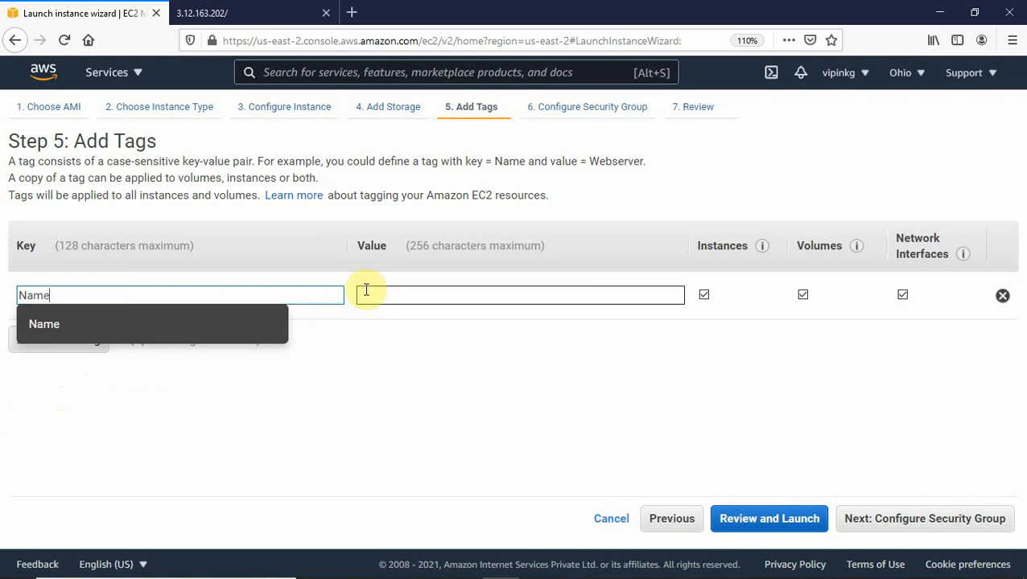
pyautogui.write('We')
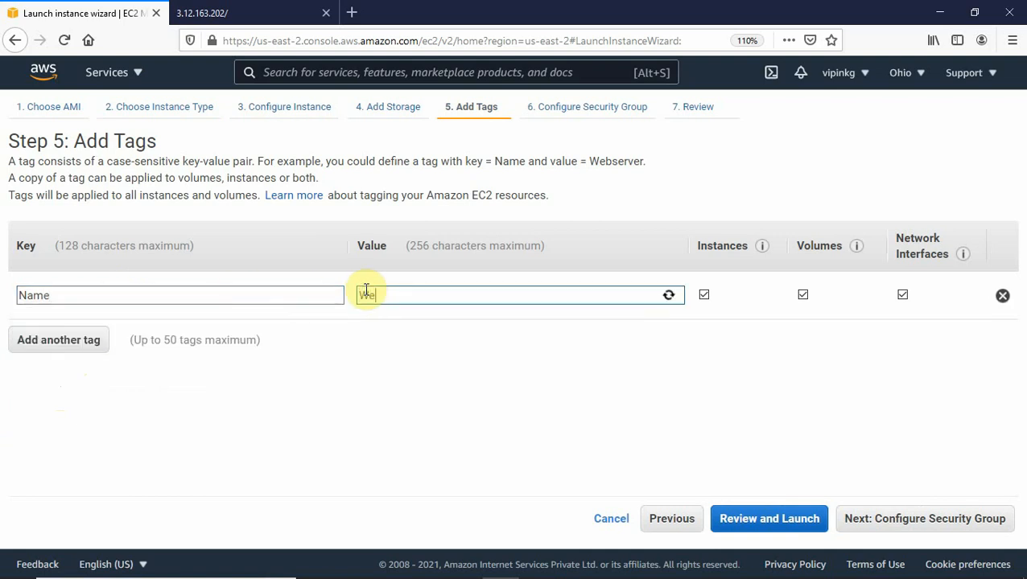
pyautogui.write('bserver2')
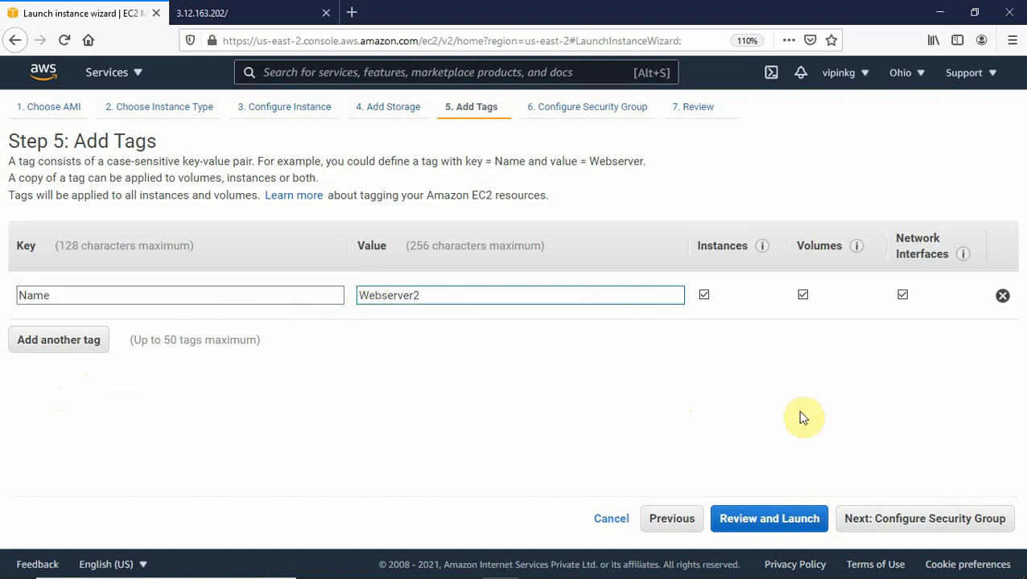
# Step: Assign the existing security group webserver-sg to the instance and proceed to the launch review
pyautogui.click(898, 524)
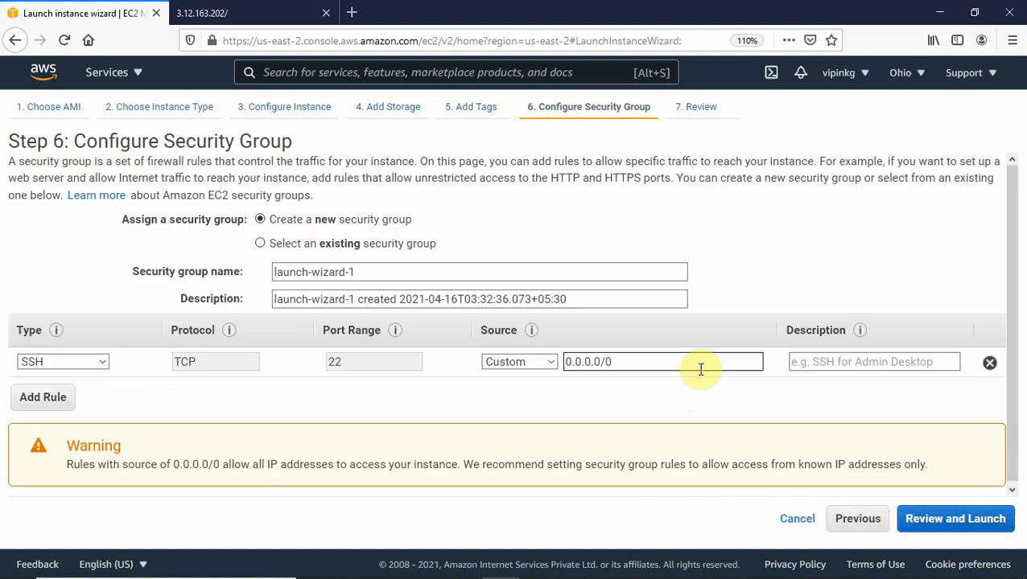
pyautogui.click(261, 244)
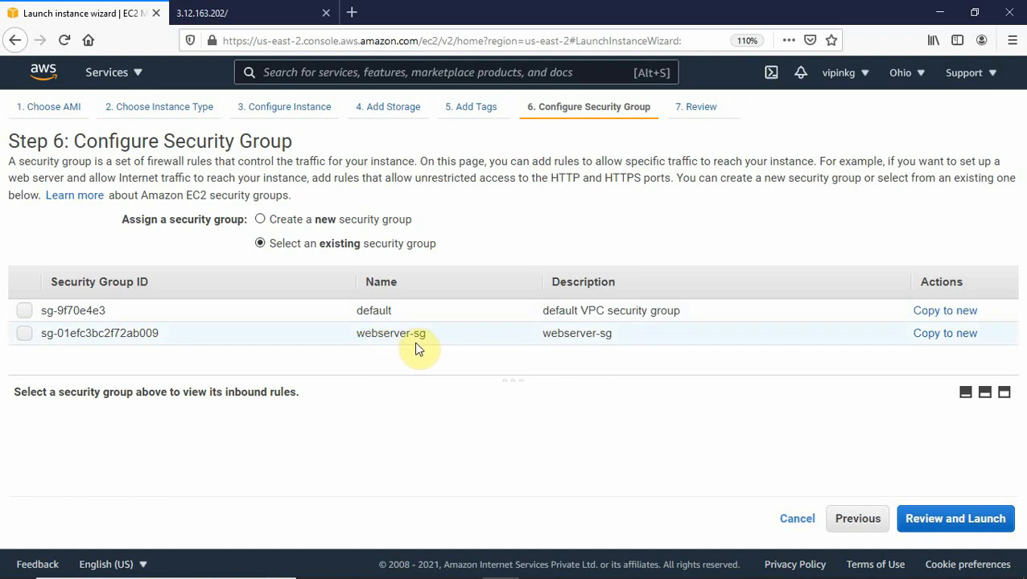
pyautogui.click(25, 334)
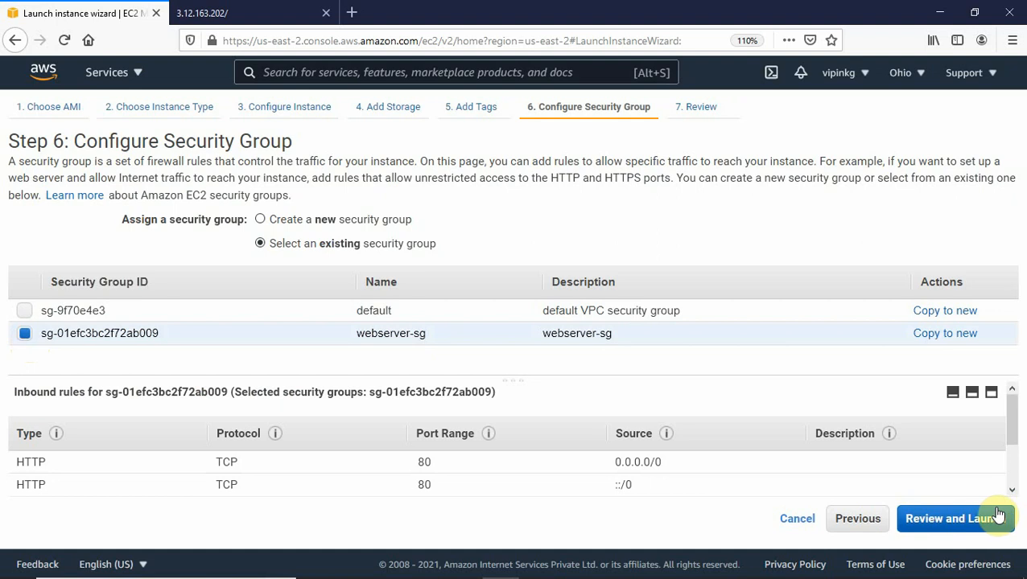
pyautogui.click(959, 523)
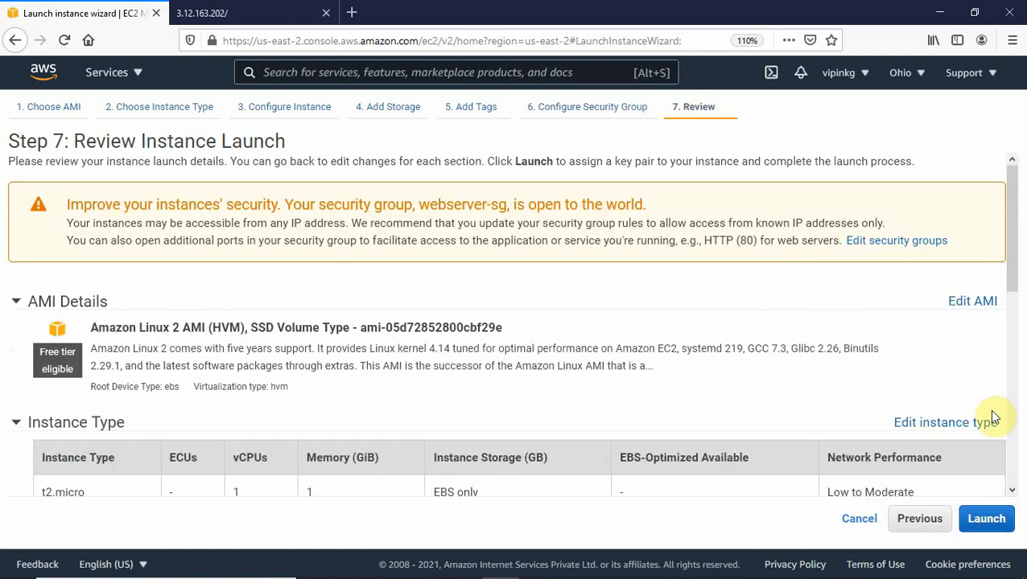
# Step: Launch the instance with the preselected existing key pair, acknowledging private key access, then view the instances list and deselect Webserver1
pyautogui.click(980, 523)
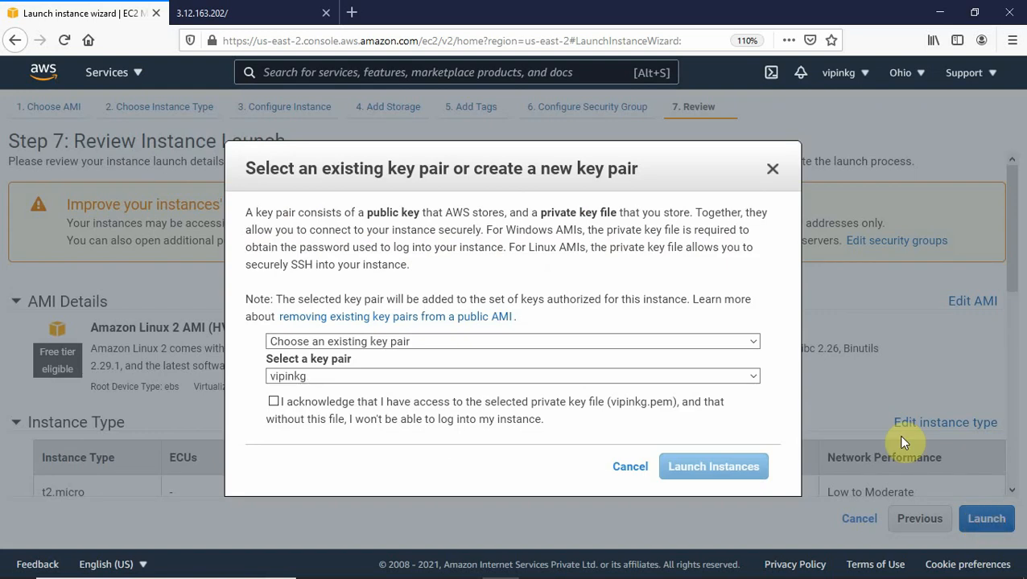
pyautogui.click(273, 402)
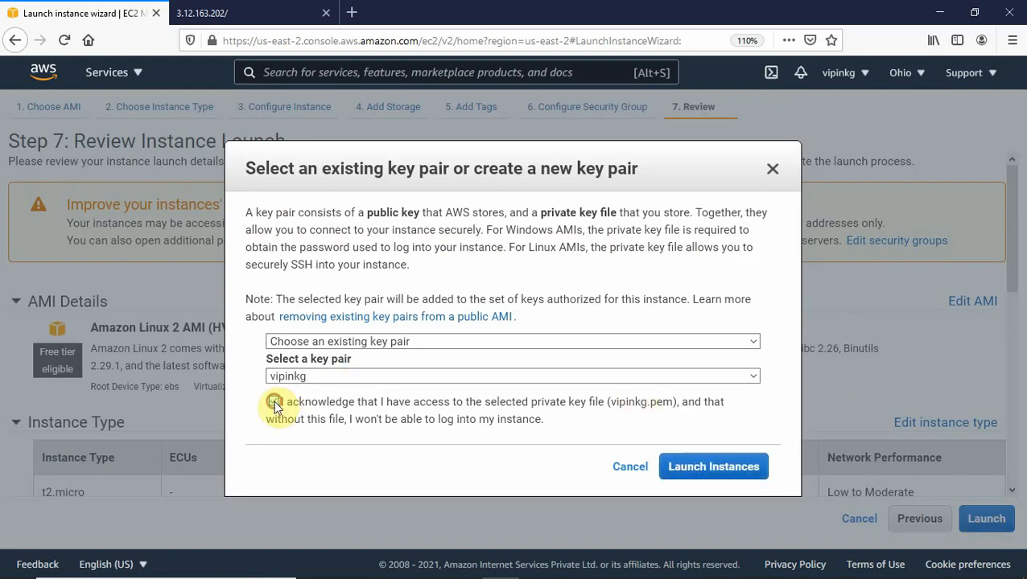
pyautogui.click(703, 473)
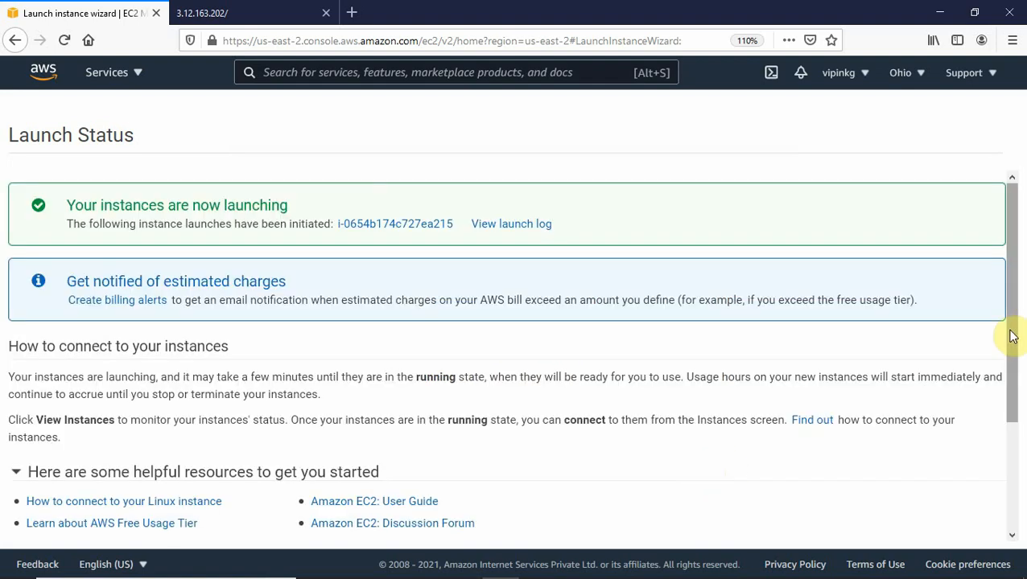
pyautogui.scroll(-2, 1020, 408)
pyautogui.scroll(-2, 1019, 435)
pyautogui.click(947, 525)
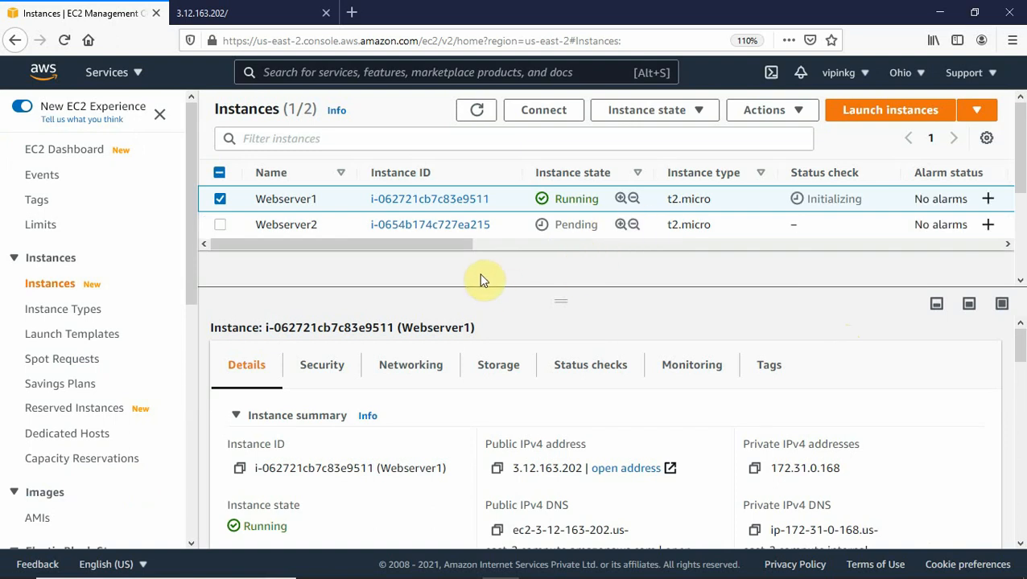
pyautogui.click(220, 199)
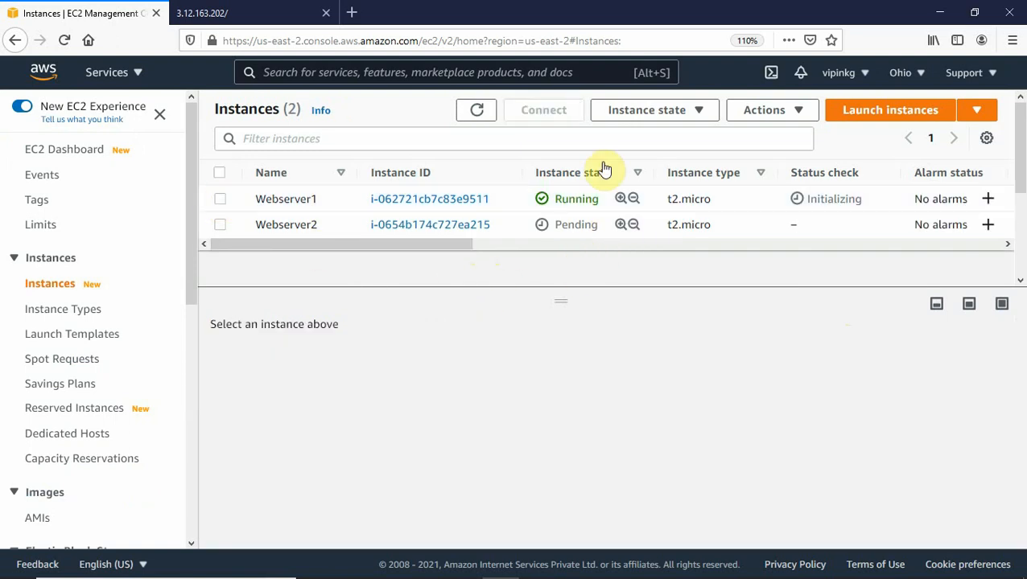
# Step: Start another instance with the 64-bit (x86) Amazon Linux 2 AMI, t2.micro and the default us-east-2b subnet
pyautogui.click(891, 117)
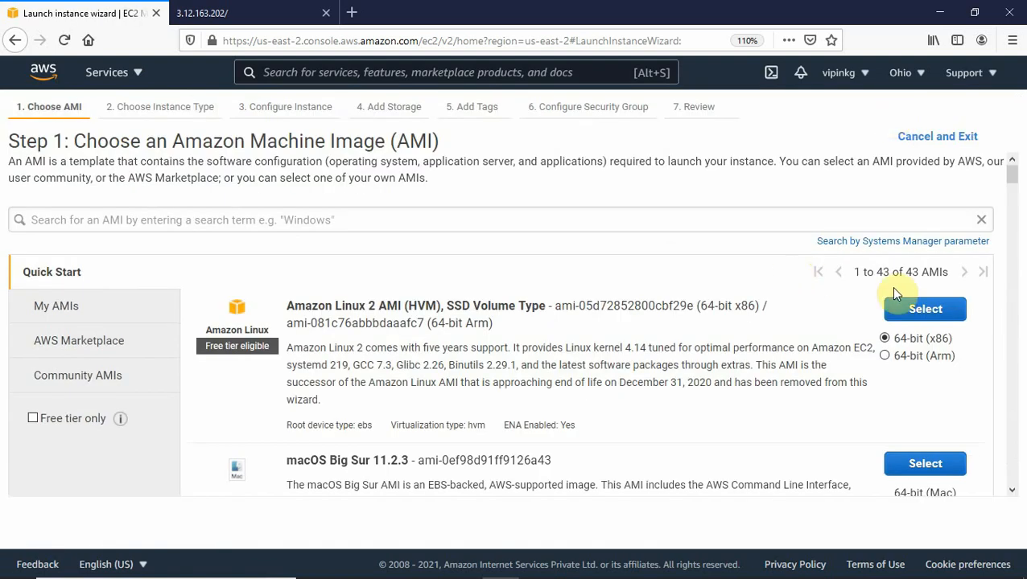
pyautogui.click(922, 310)
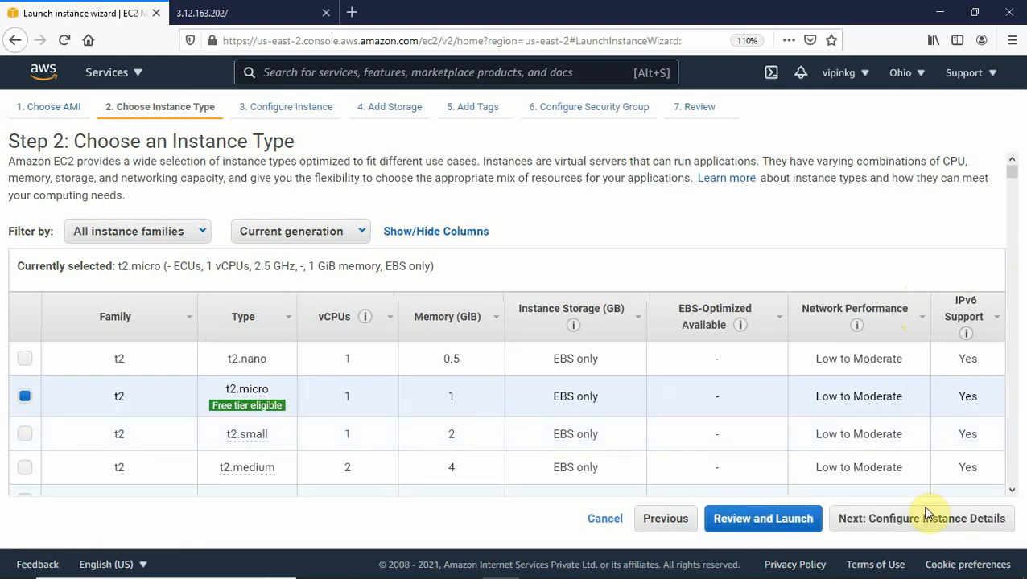
pyautogui.click(898, 519)
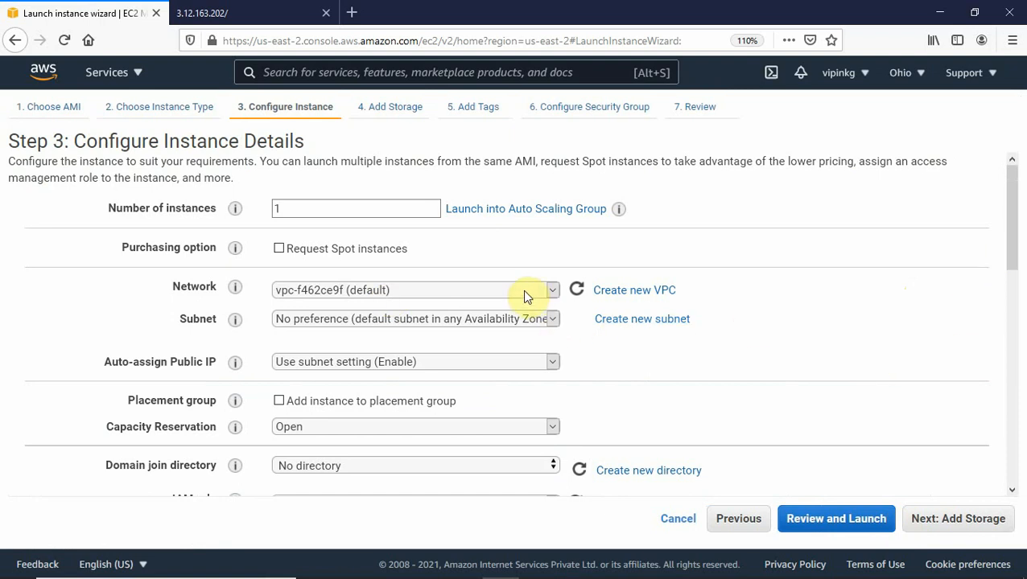
pyautogui.click(552, 322)
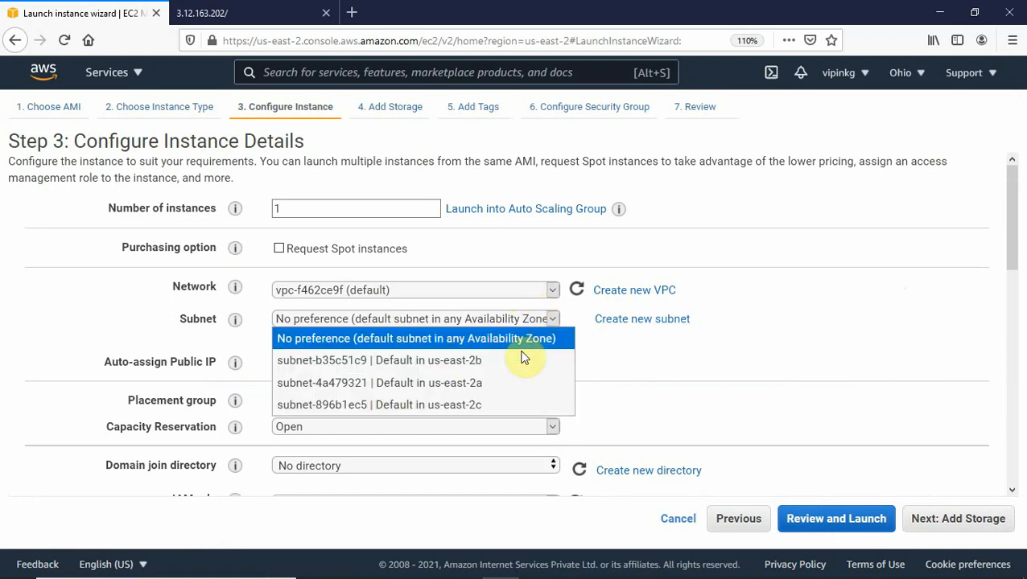
pyautogui.click(494, 362)
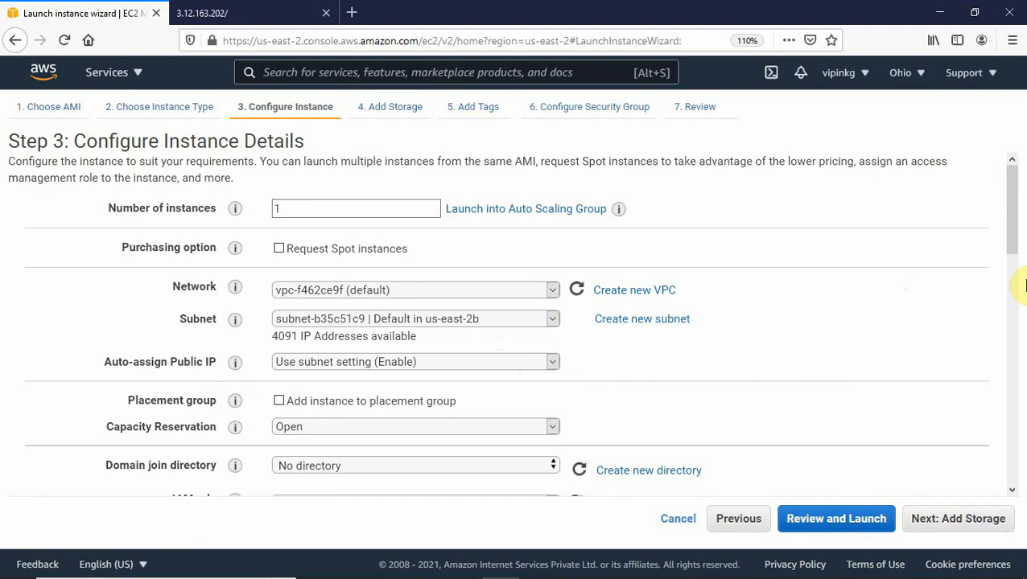
# Step: Copy the server3 startup script from elb-aws in WordPad and paste it into the new instance's user data in the browser
pyautogui.moveTo(1011, 219); pyautogui.dragTo(1019, 481)
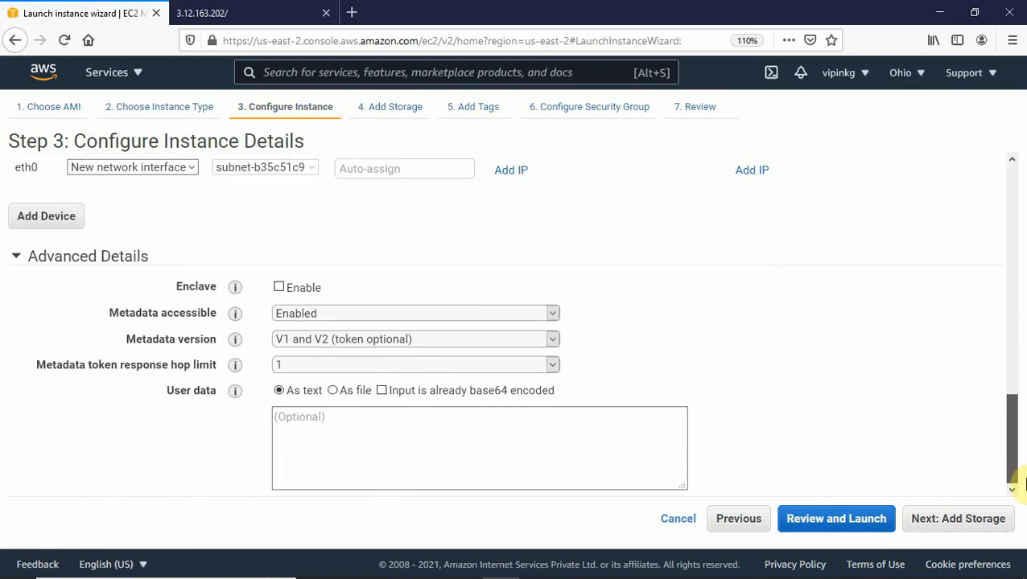
pyautogui.click(470, 429)
pyautogui.hotkey('alt', 'Tab')
pyautogui.hotkey('alt', 'Tab')
pyautogui.hotkey('alt', 'Tab')
pyautogui.hotkey('alt', 'Tab')
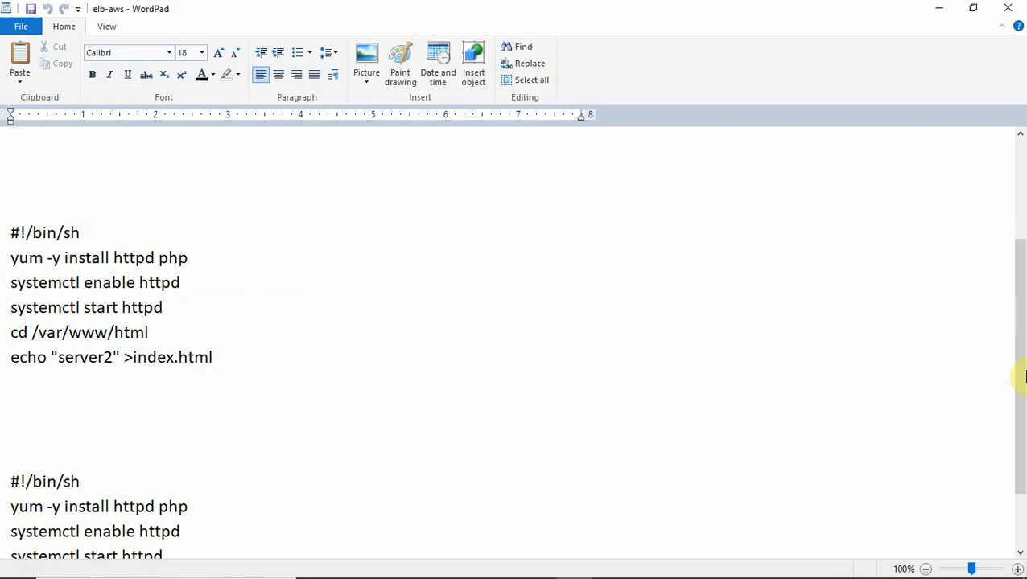
pyautogui.scroll(-2, 1021, 387)
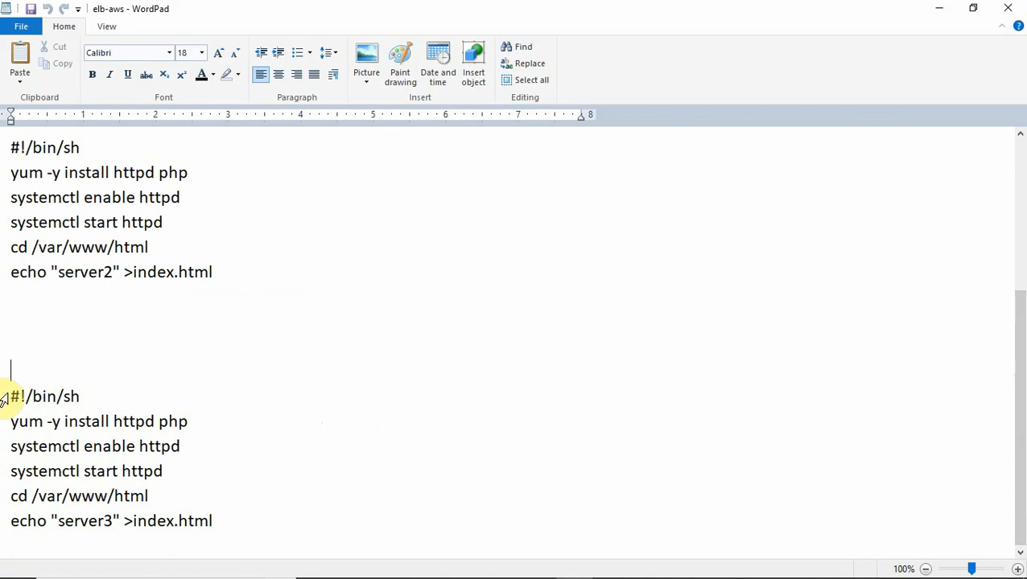
pyautogui.moveTo(11, 396); pyautogui.dragTo(247, 528)
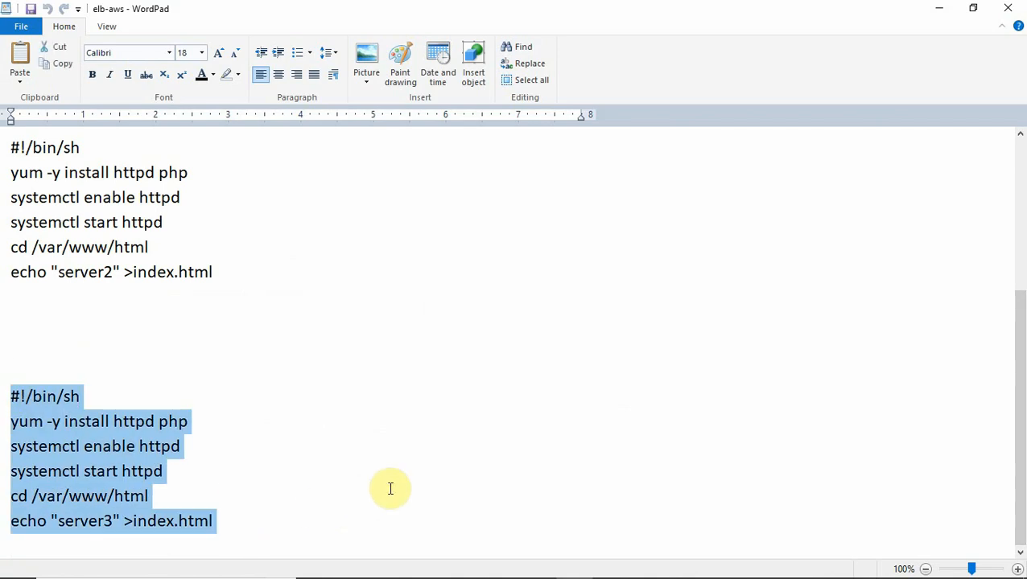
pyautogui.hotkey('alt', 'Tab')
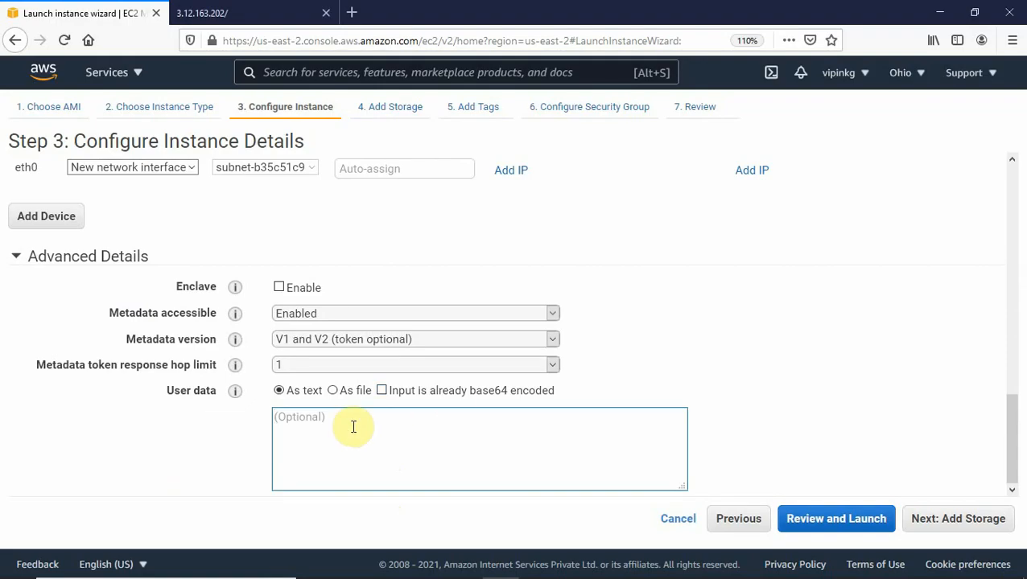
pyautogui.click(352, 427)
pyautogui.write('#!/bin/bash yum -y install httpd php systemctl enable httpd systemctl start httpd cd /var/www/html echo "server3" >index.html')
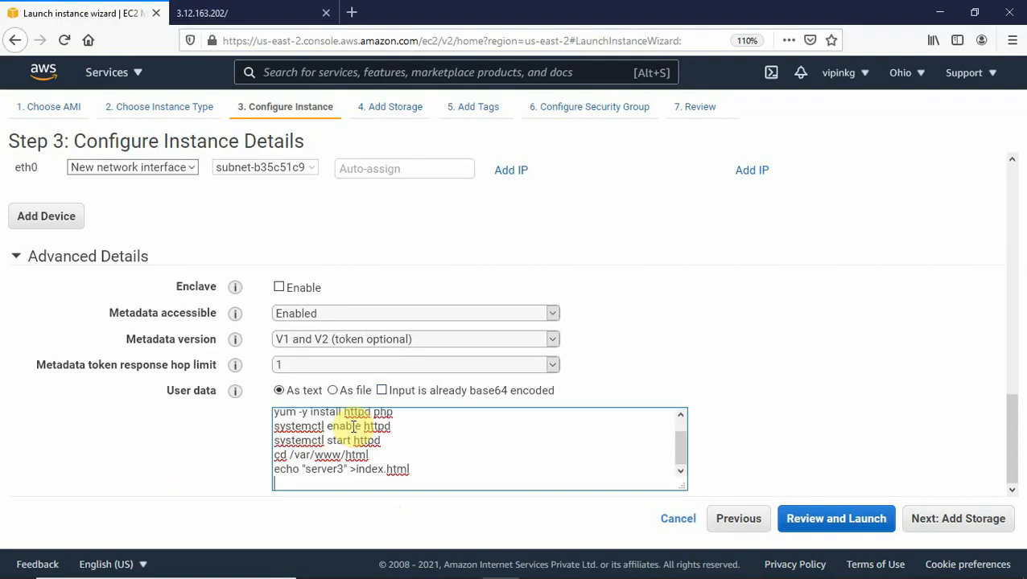
# Step: Keep the default 8 GiB storage and tag the instance with the key Name and value Webserver3
pyautogui.scroll(-1, 352, 427)
pyautogui.scroll(1, 352, 426)
pyautogui.click(944, 524)
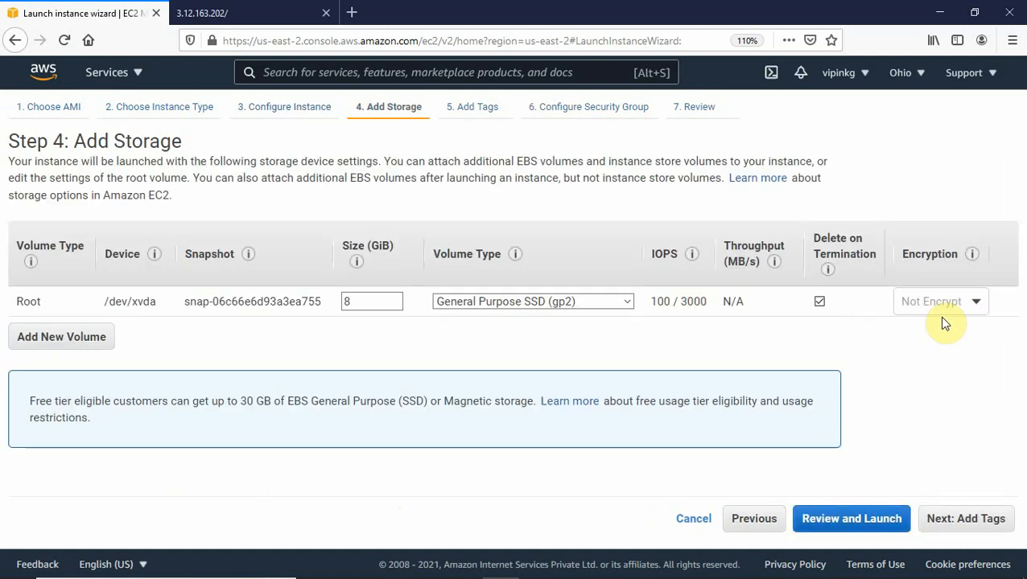
pyautogui.click(967, 519)
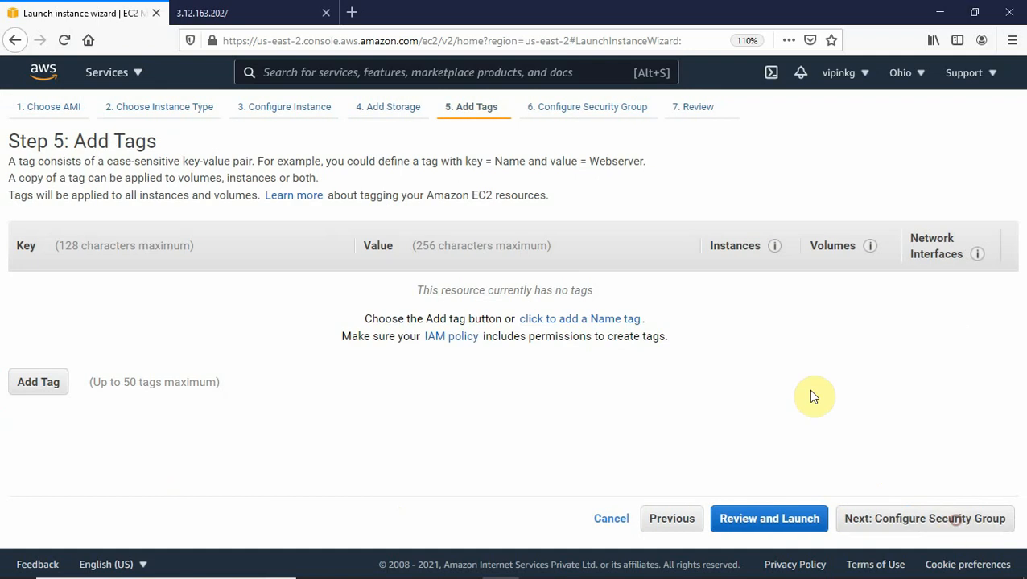
pyautogui.click(40, 385)
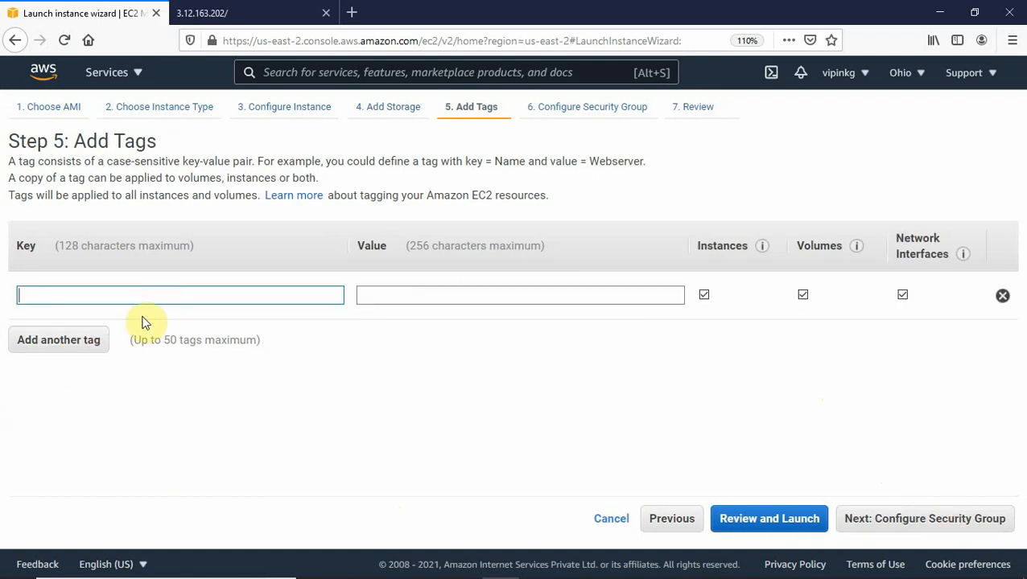
pyautogui.write('Na')
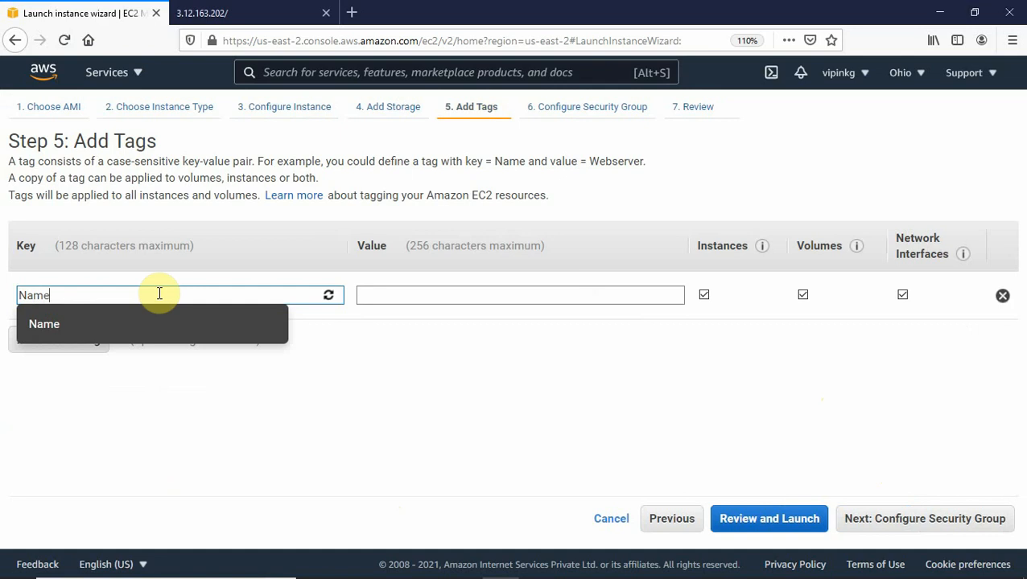
pyautogui.write('me')
pyautogui.click(399, 293)
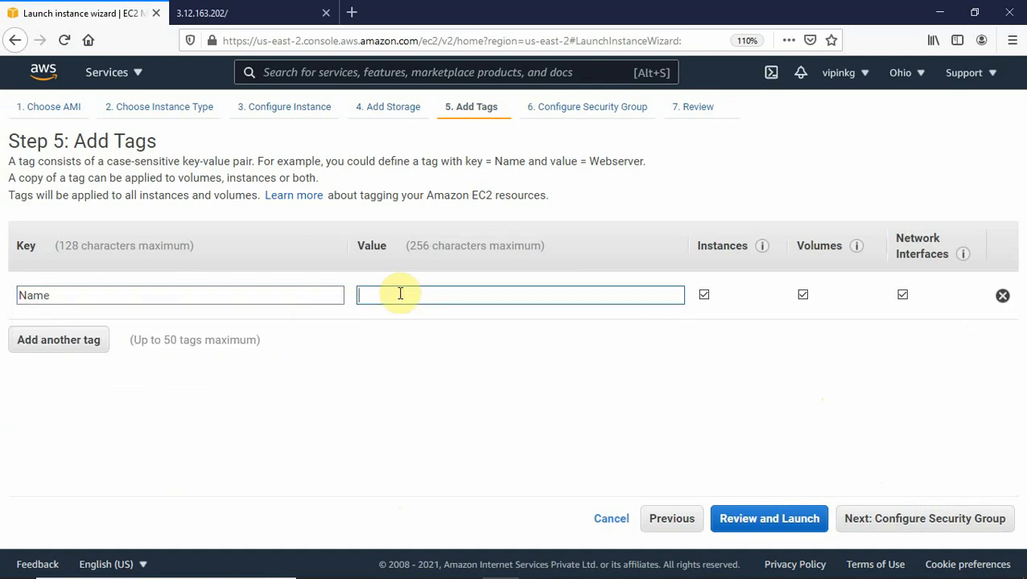
pyautogui.write('Webserver3')
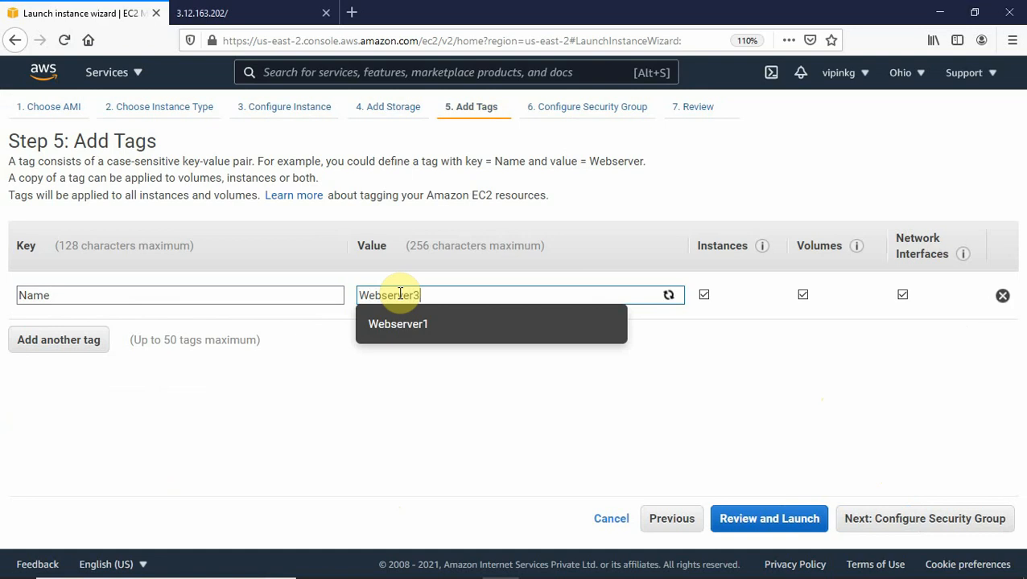
# Step: Assign the existing security group webserver-sg to the Webserver3 instance and proceed to the launch review
pyautogui.click(888, 521)
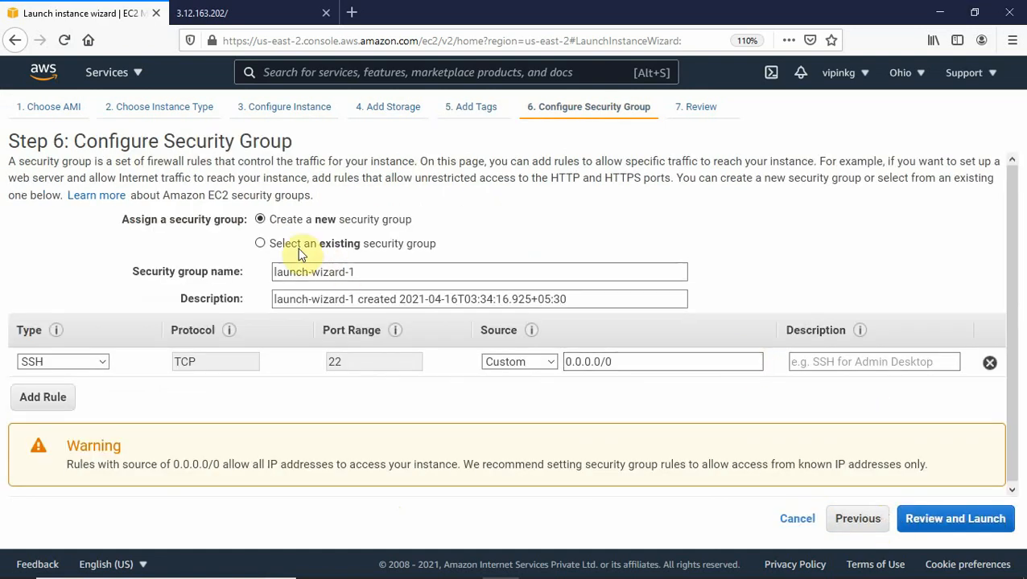
pyautogui.click(297, 252)
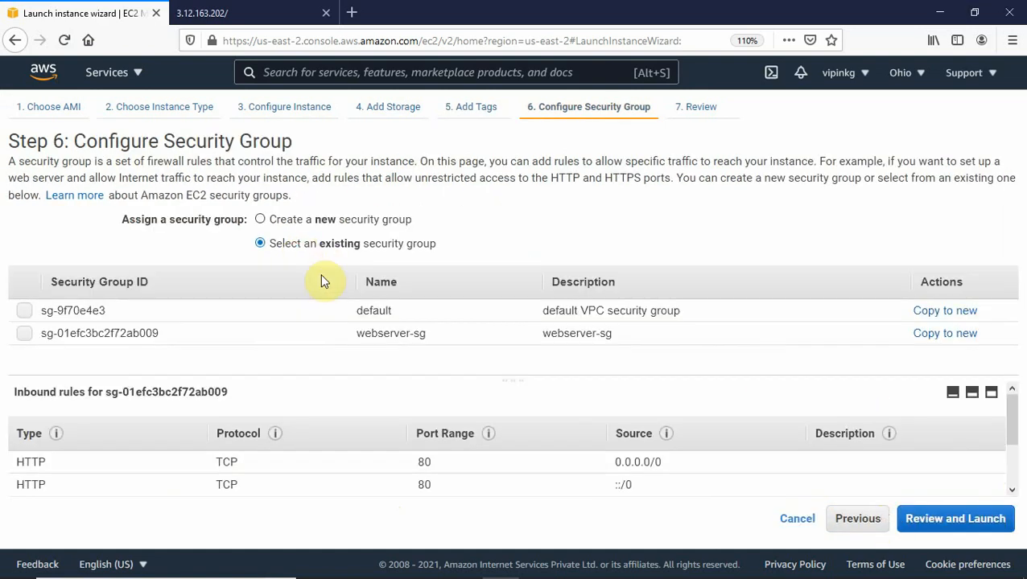
pyautogui.click(24, 333)
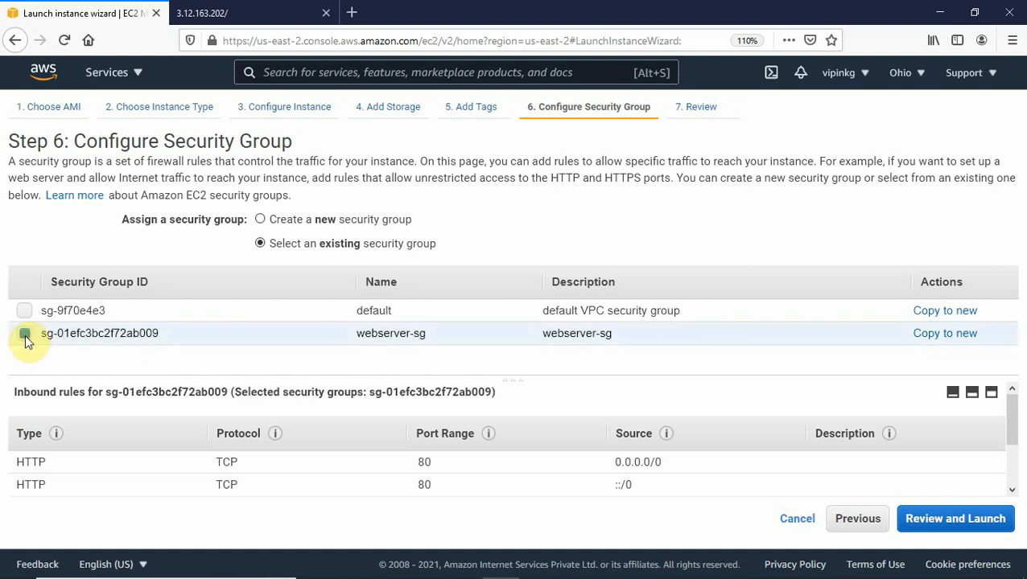
pyautogui.click(950, 523)
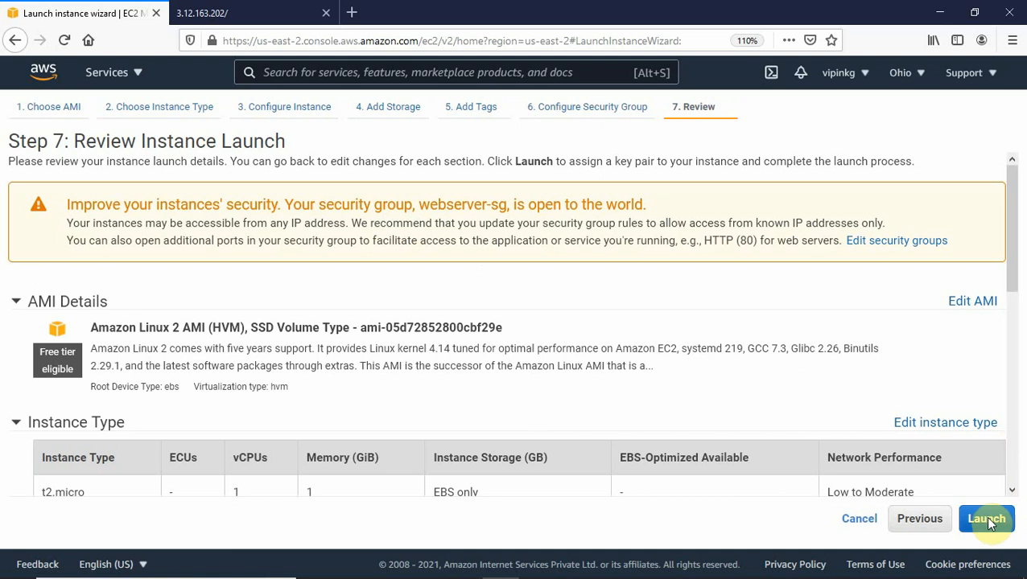
# Step: Launch Webserver3 with the preselected existing key pair, acknowledging private key access, and view the instances list
pyautogui.click(986, 520)
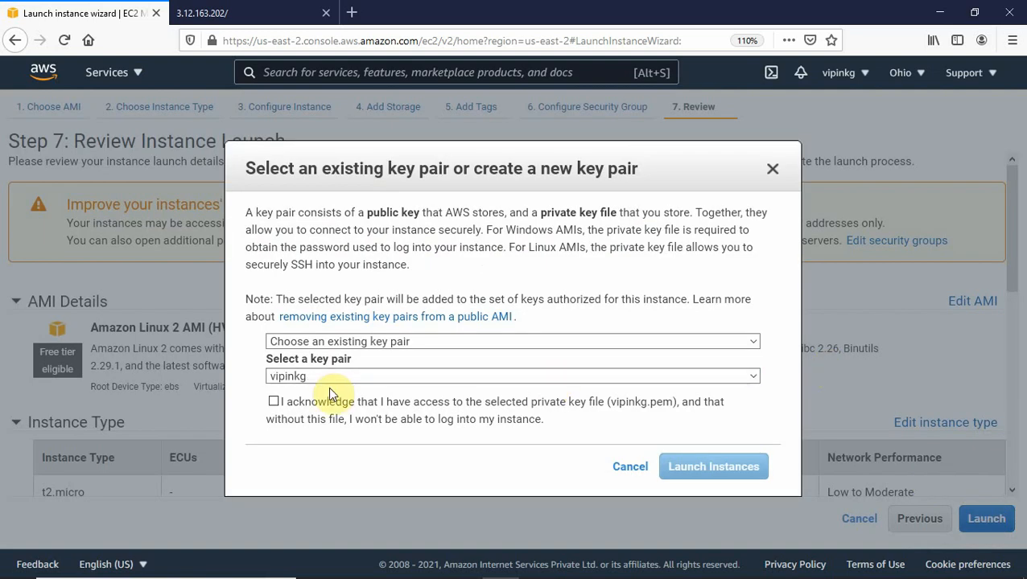
pyautogui.click(275, 402)
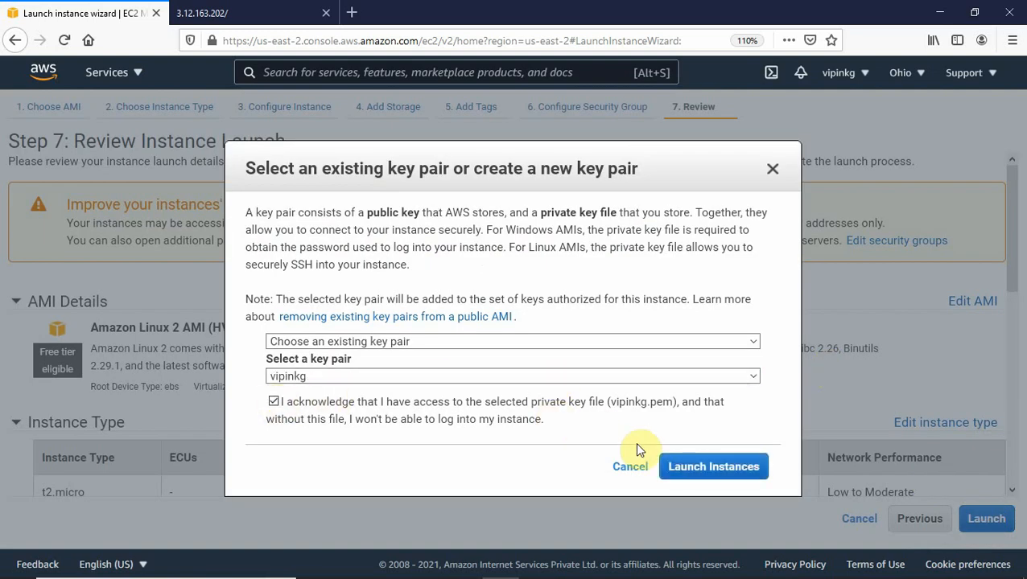
pyautogui.click(689, 471)
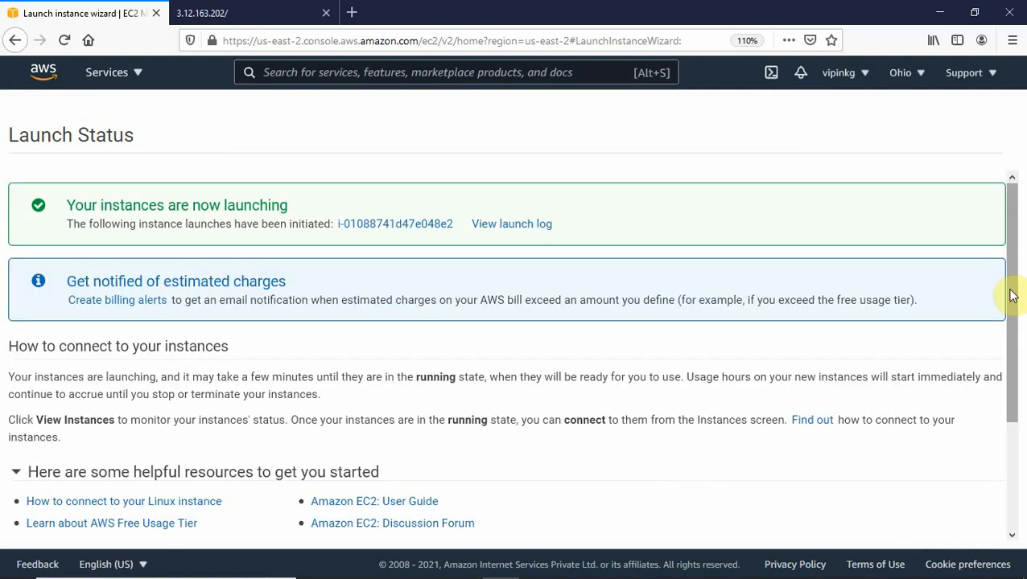
pyautogui.moveTo(1008, 302); pyautogui.dragTo(1023, 461)
pyautogui.click(951, 528)
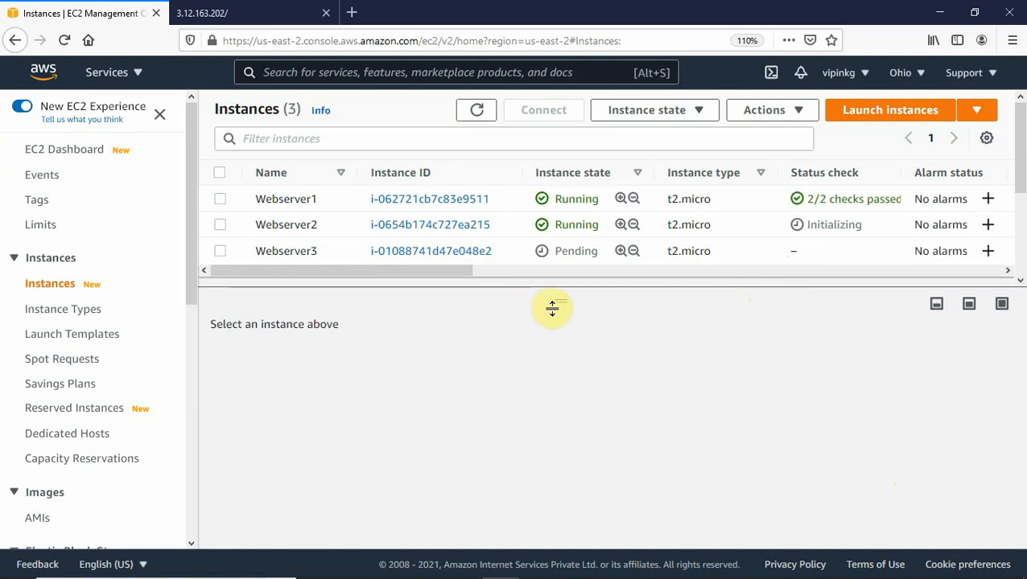
# Step: Copy Webserver2's public IPv4 address from its instance details and load it in a new browser tab
pyautogui.click(219, 225)
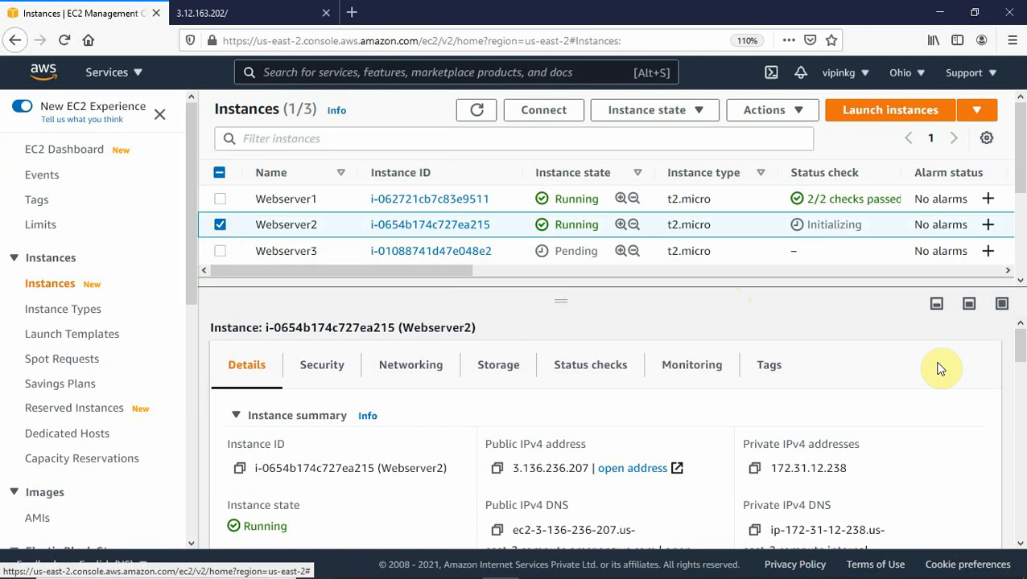
pyautogui.click(499, 470)
pyautogui.click(352, 12)
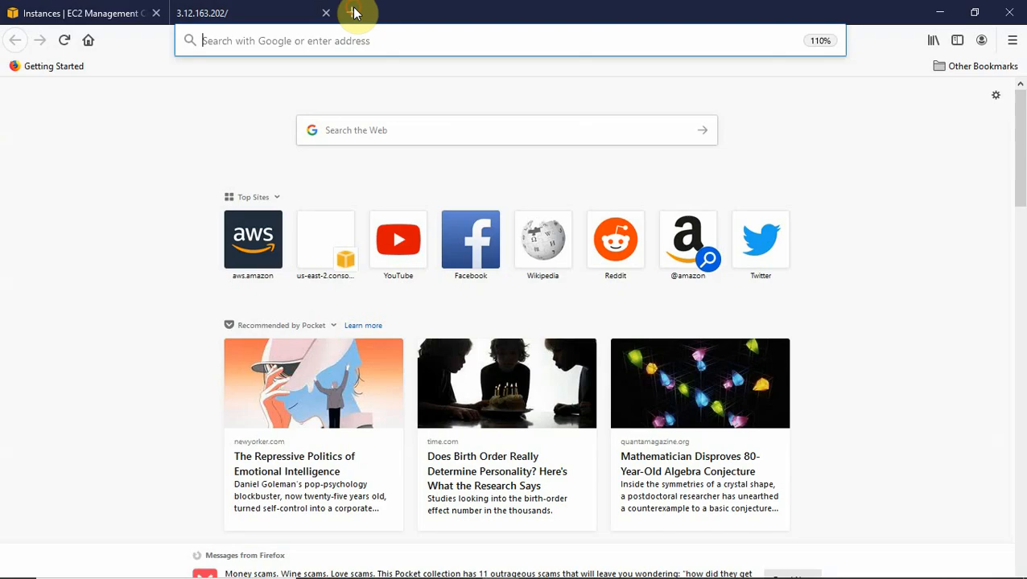
pyautogui.click(284, 36)
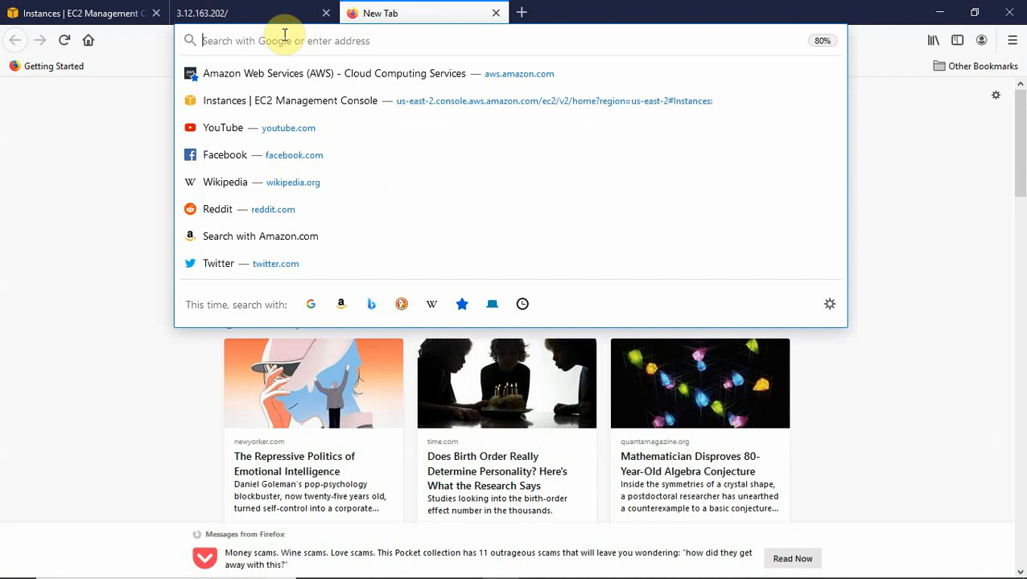
pyautogui.hotkey('ctrl', 'v')
pyautogui.press('Return')
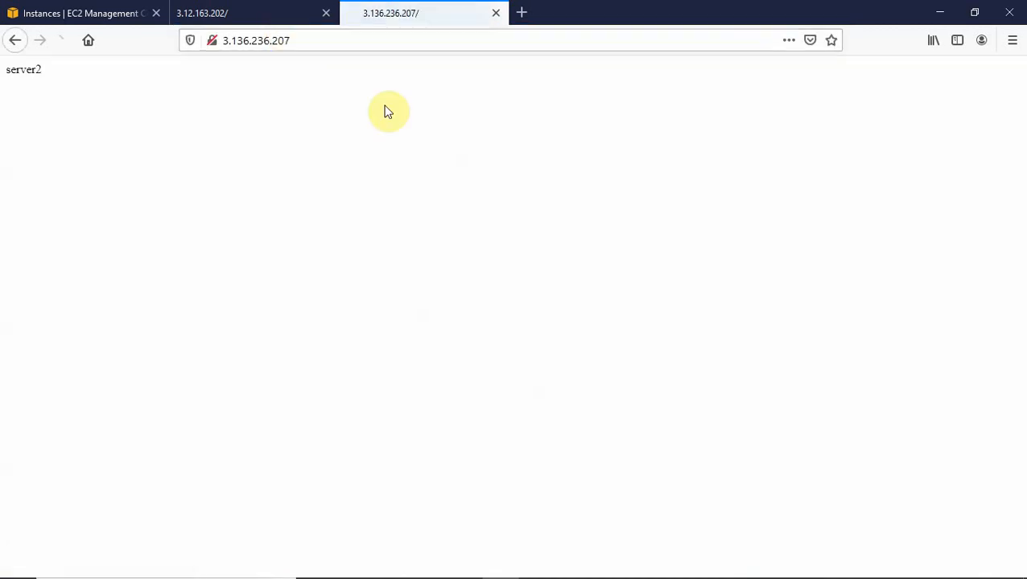
# Step: Enlarge the Webserver2 page to 170% and compare it with the Webserver1 page at 3.12.163.202
pyautogui.hotkey('ctrl', '+')
pyautogui.hotkey('ctrl', '+')
pyautogui.hotkey('ctrl', '+')
pyautogui.hotkey('ctrl', '+')
pyautogui.hotkey('ctrl', '+')
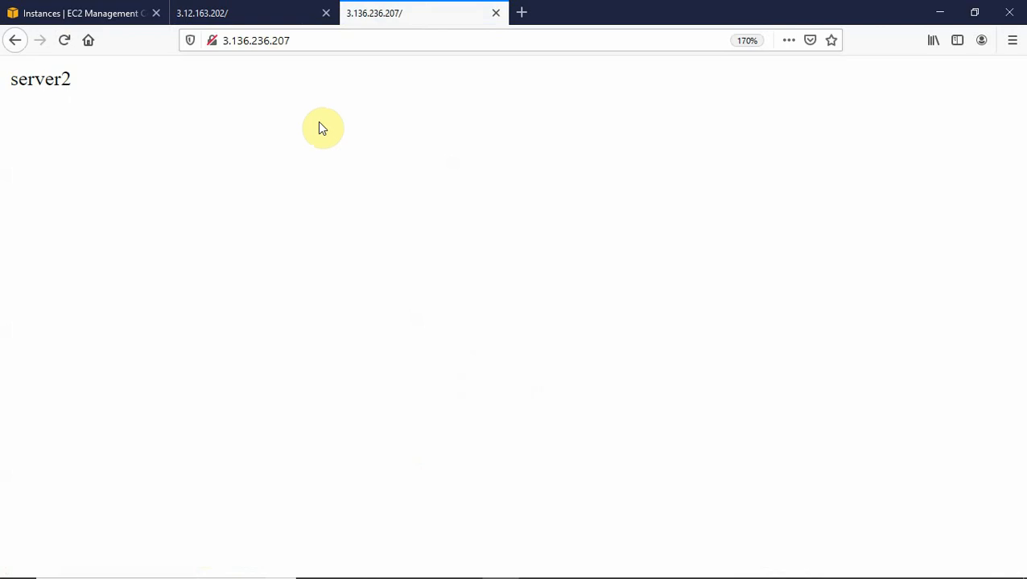
pyautogui.click(229, 15)
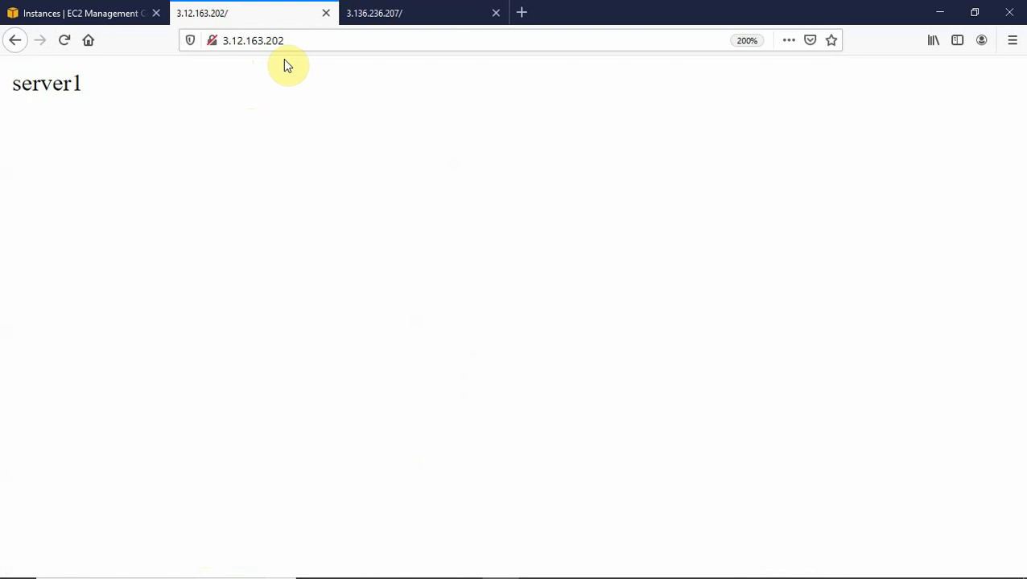
pyautogui.click(382, 19)
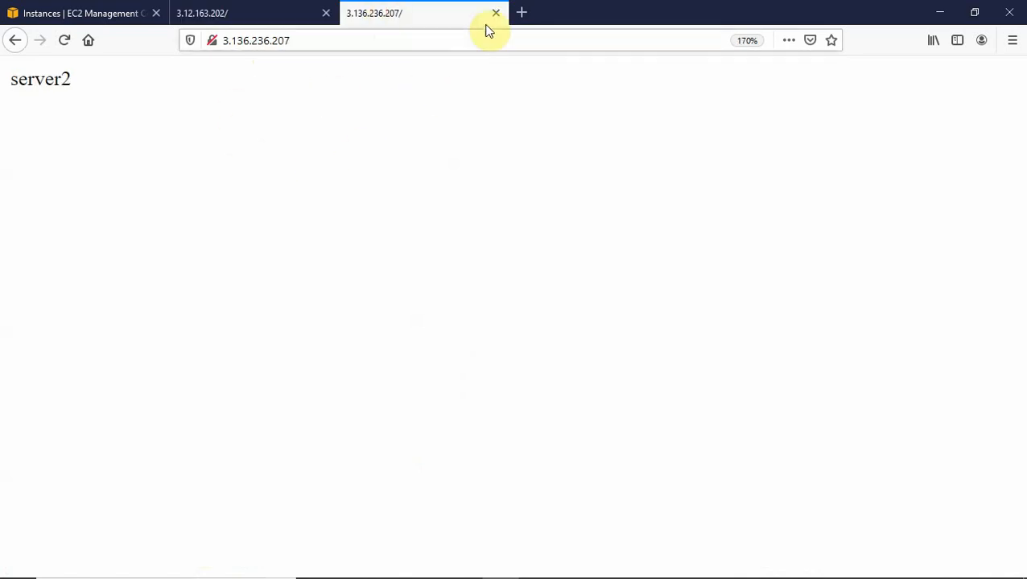
# Step: Deselect Webserver2, copy Webserver3's public IPv4 address from its instance details and load it in a new browser tab
pyautogui.click(522, 13)
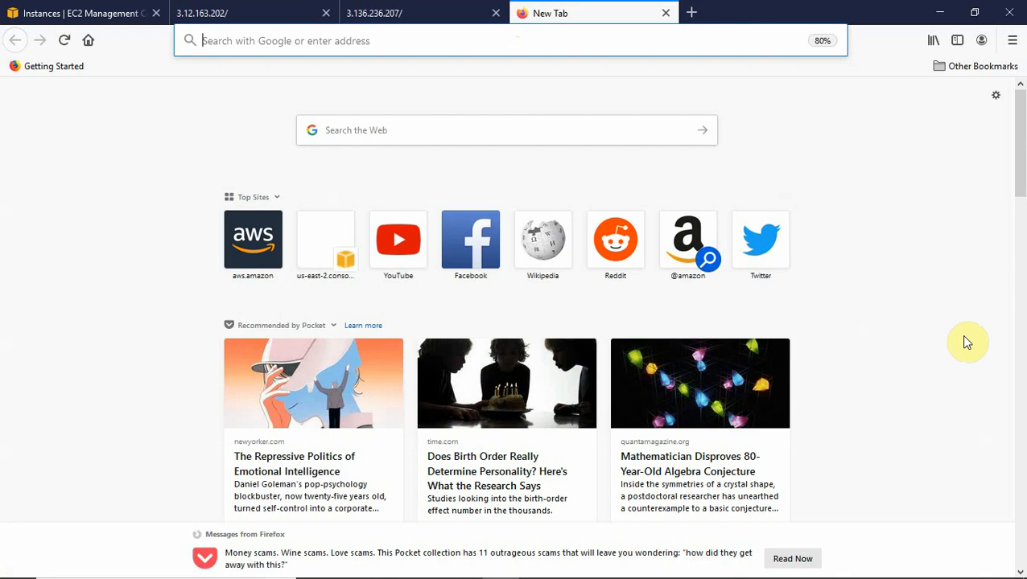
pyautogui.click(85, 13)
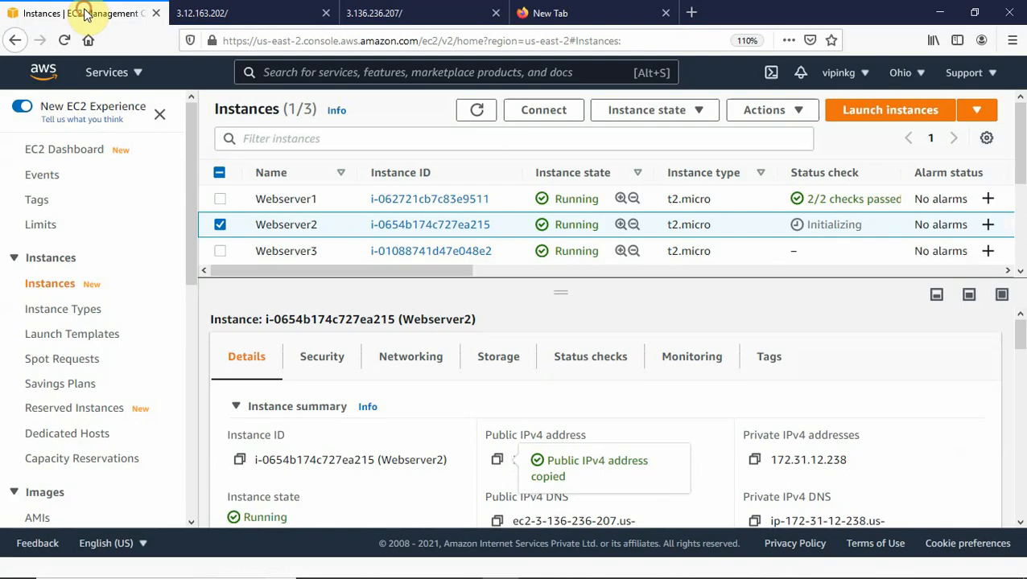
pyautogui.click(218, 225)
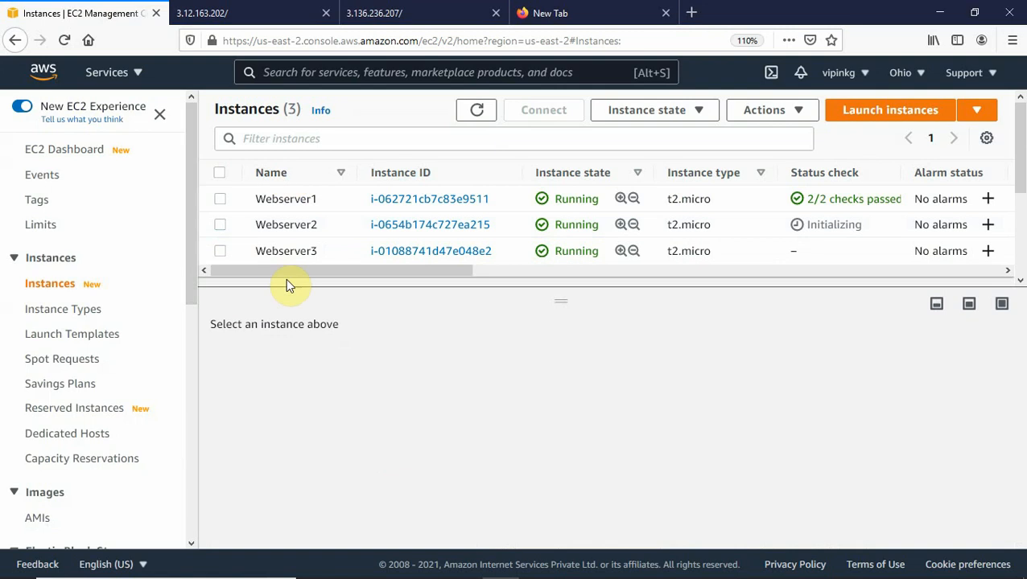
pyautogui.click(220, 251)
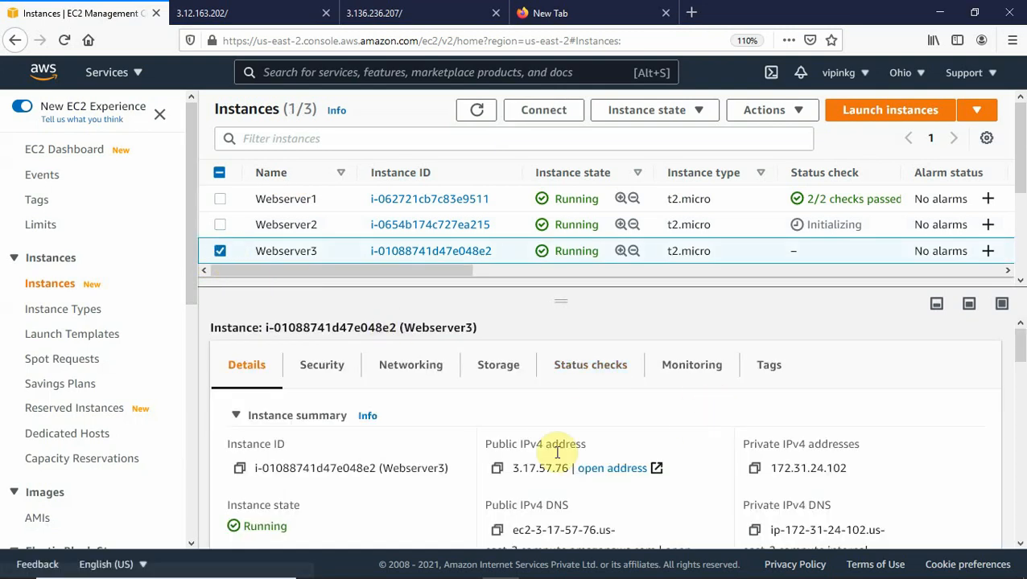
pyautogui.click(499, 469)
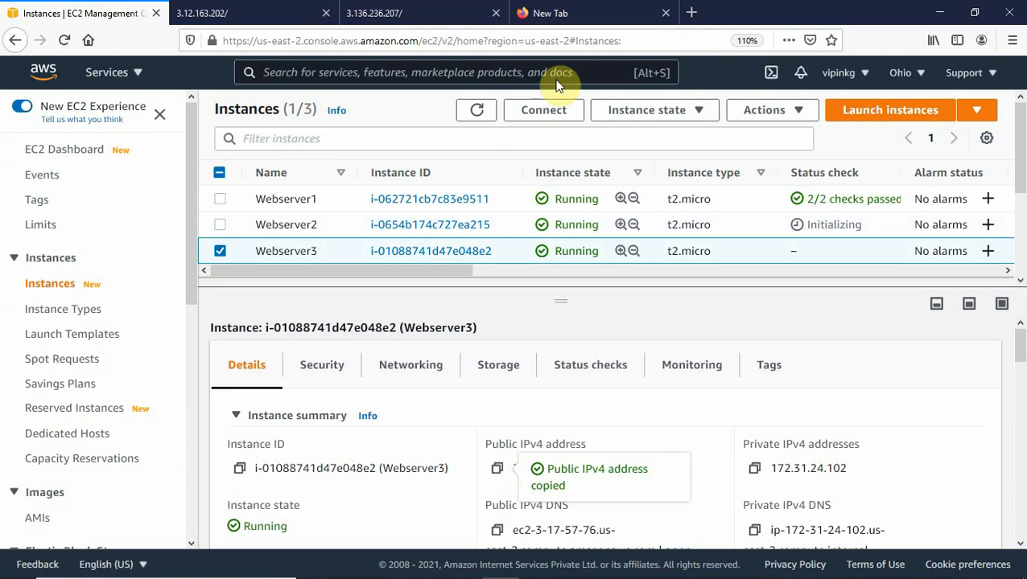
pyautogui.click(564, 15)
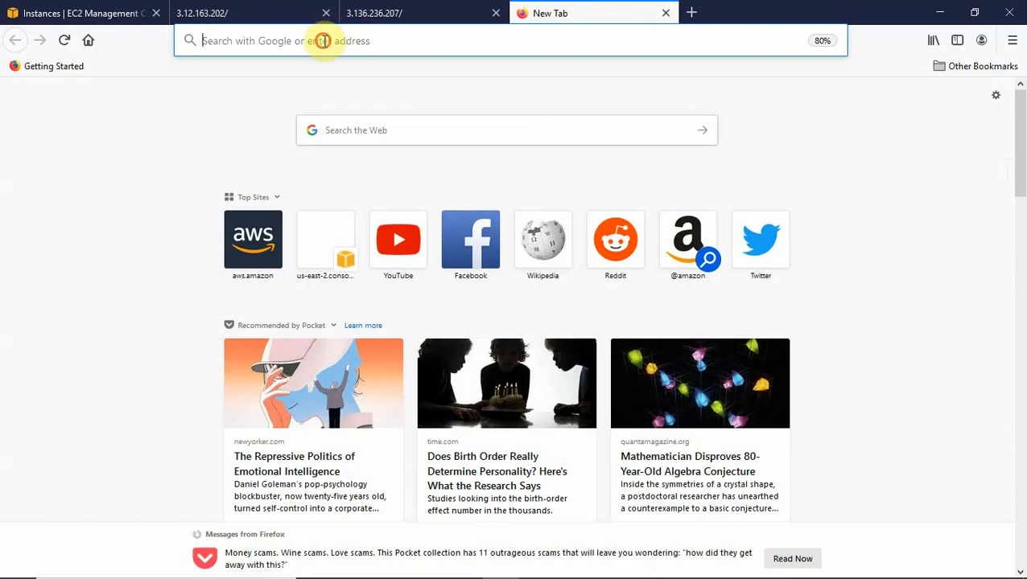
pyautogui.click(326, 41)
pyautogui.hotkey('ctrl', 'v')
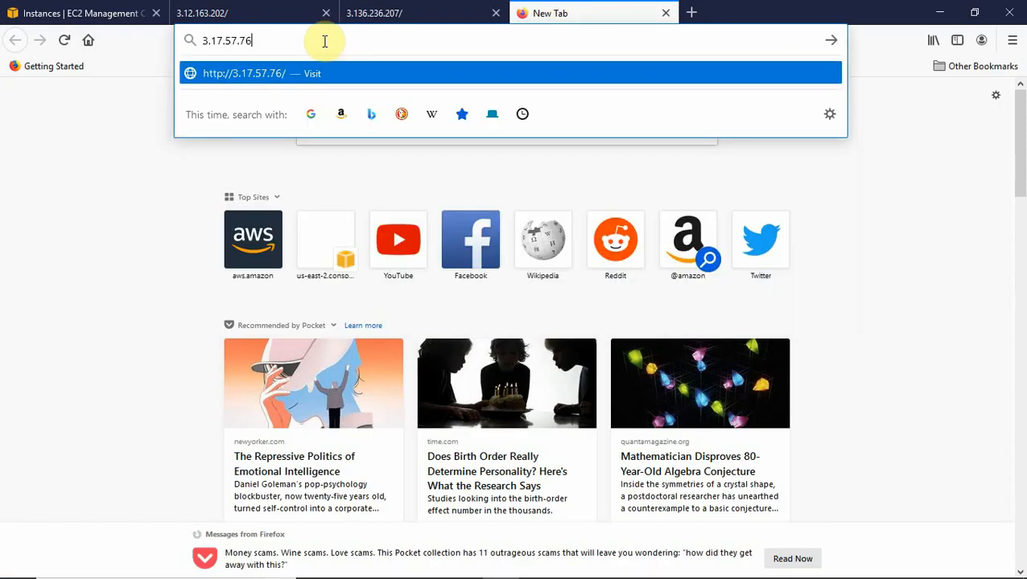
pyautogui.press('Return')
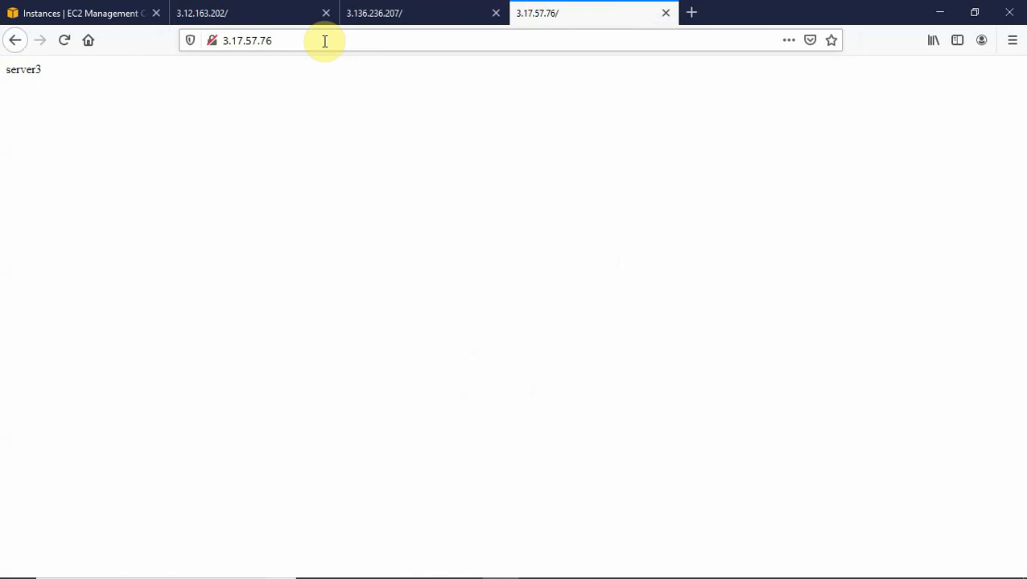
# Step: Enlarge the Webserver3 page to 170% and review the pages of all three web servers in turn
pyautogui.hotkey('ctrl', '+')
pyautogui.hotkey('ctrl', '+')
pyautogui.hotkey('ctrl', '+')
pyautogui.hotkey('ctrl', '+')
pyautogui.hotkey('ctrl', '+')
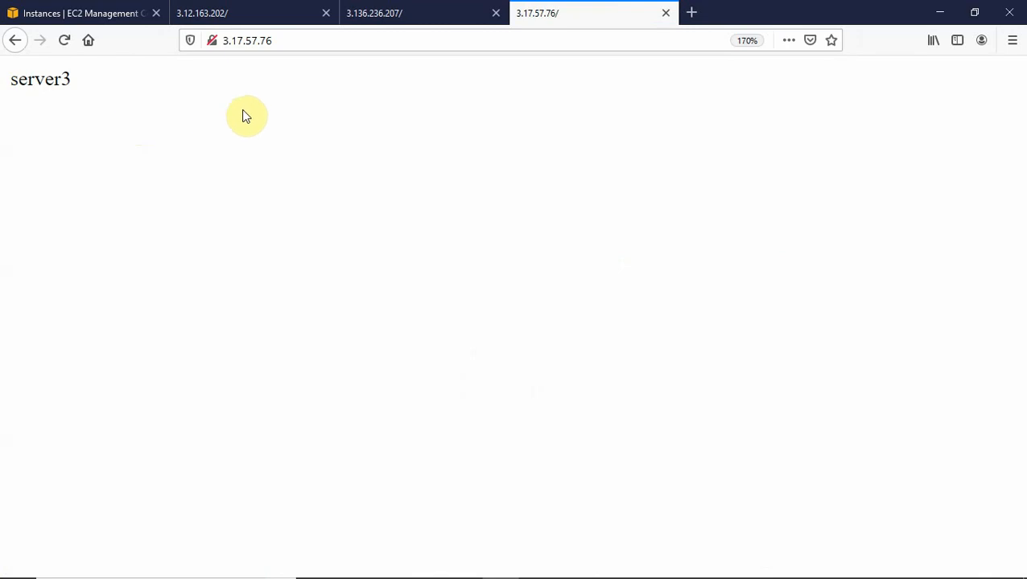
pyautogui.click(235, 13)
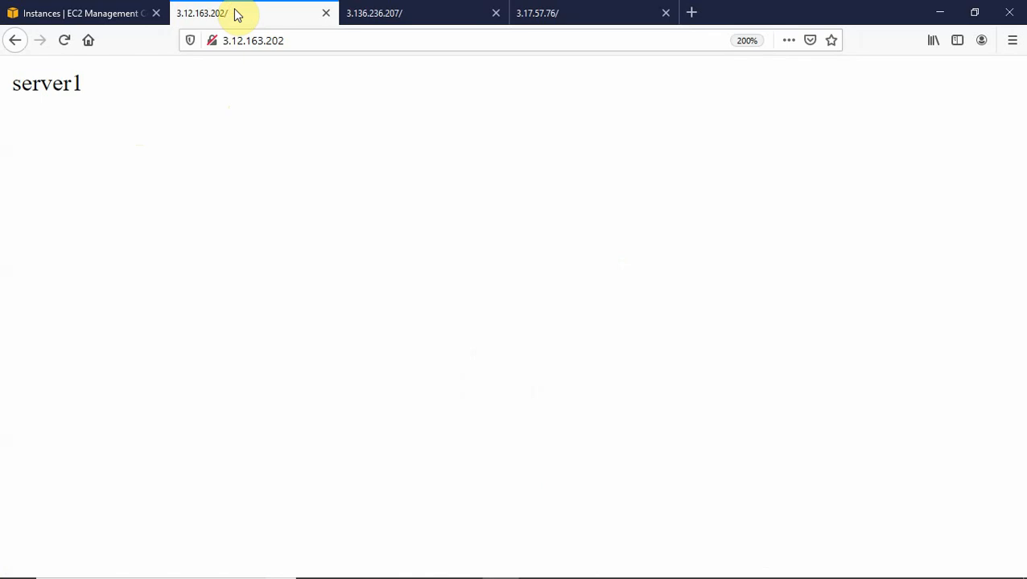
pyautogui.click(381, 15)
pyautogui.click(574, 13)
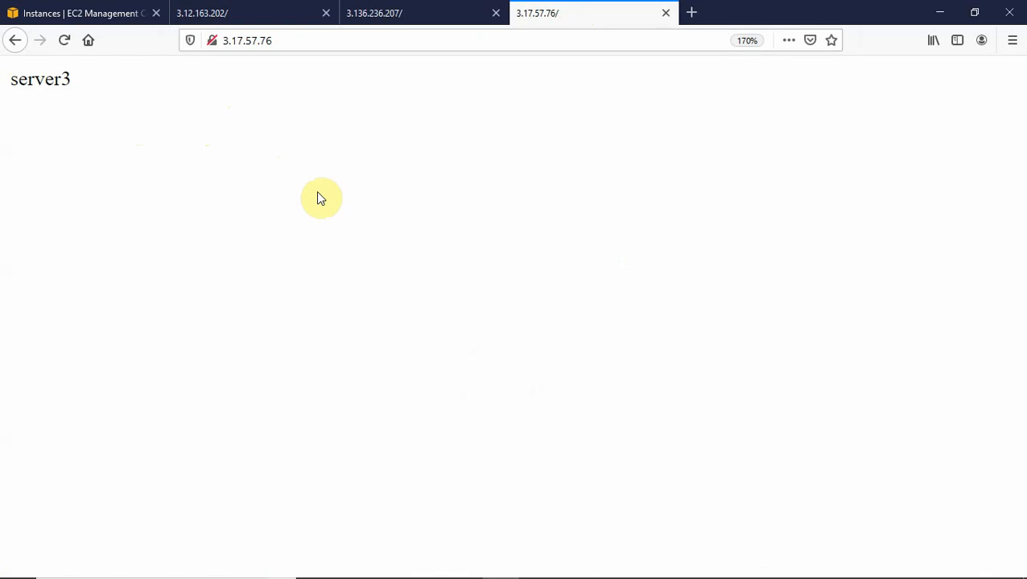
# Step: Cycle through the open Firefox, elb-aws WordPad and Application Load Balancer (ALB Hands On) Adobe Acrobat windows
pyautogui.hotkey('alt', 'Tab')
pyautogui.hotkey('alt', 'Tab')
pyautogui.hotkey('alt', 'Tab')
pyautogui.hotkey('alt', 'Tab')
pyautogui.hotkey('alt', 'Tab')
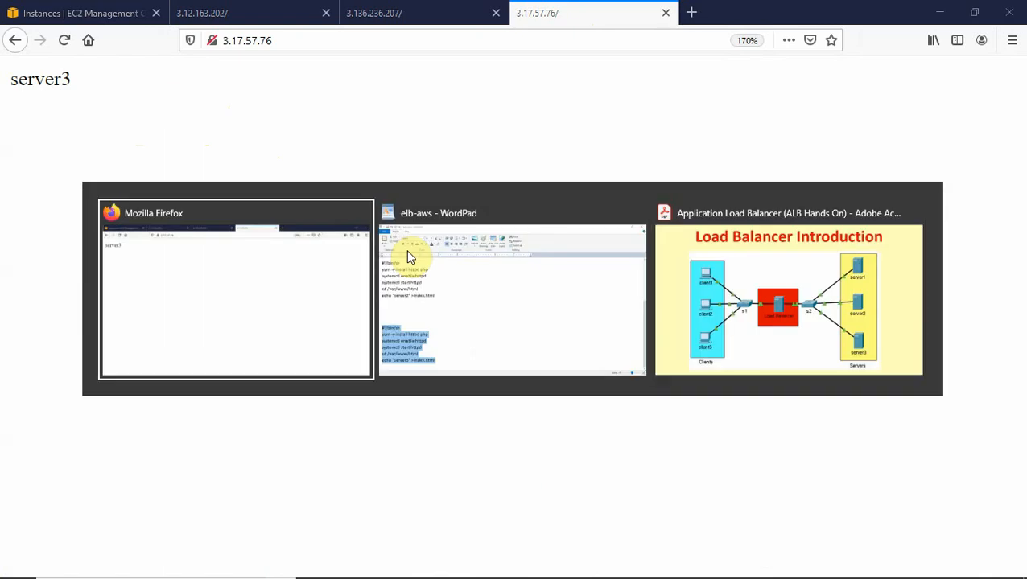